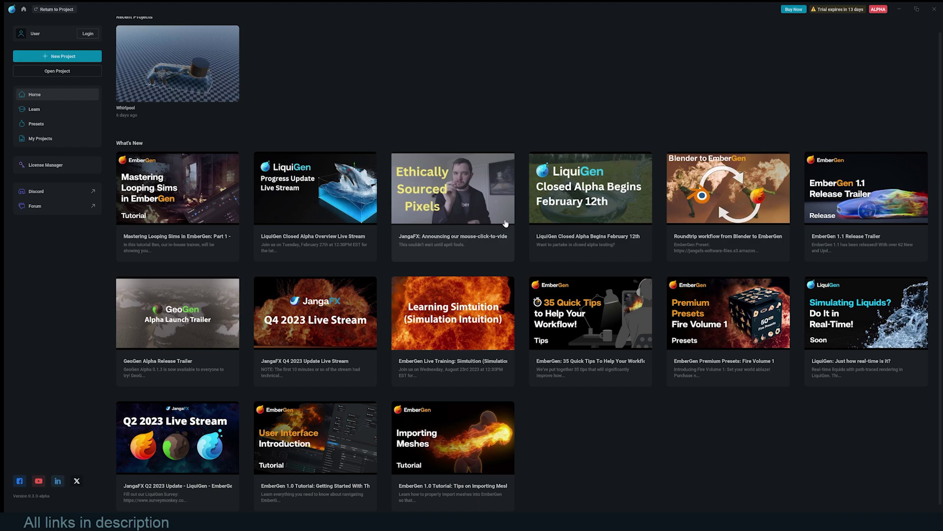
Step: Create a new project and examine the default liquid simulation's node graph
left_click(66, 57)
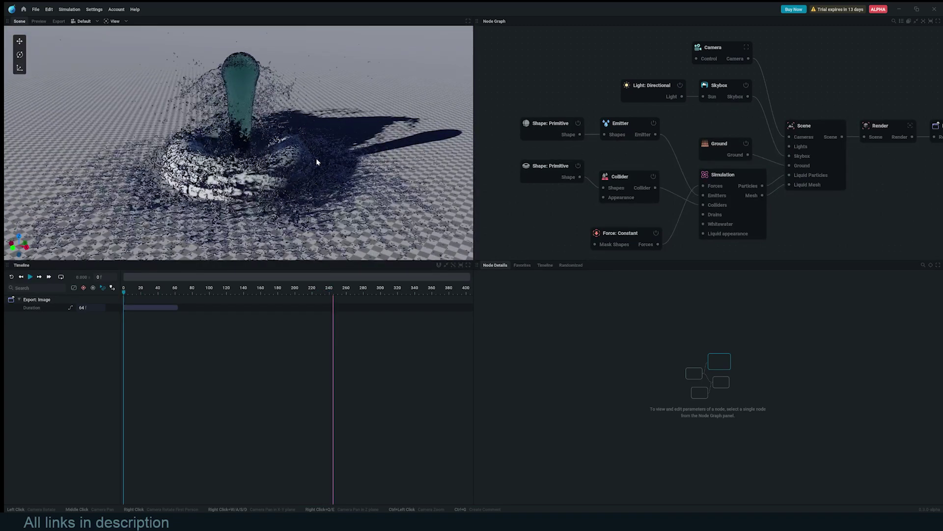
scroll(620, 127, "down", 5)
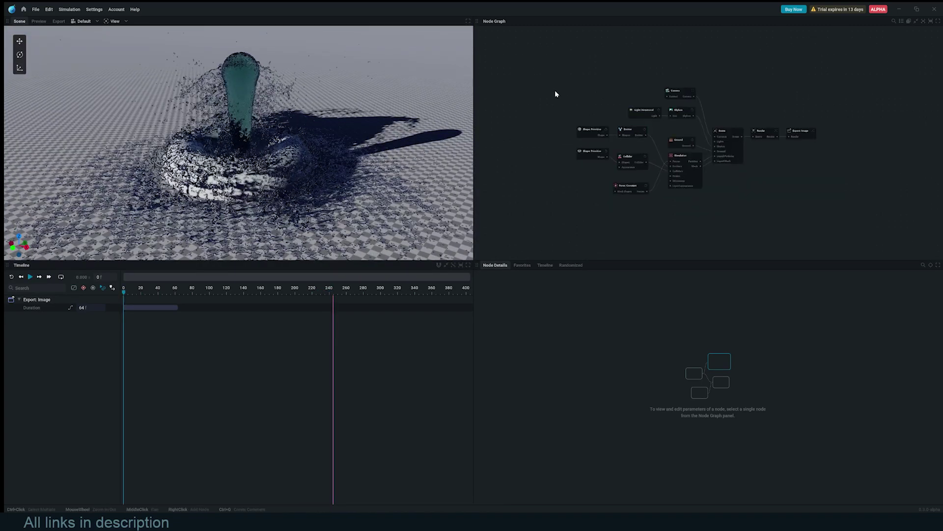
left_click_drag(555, 90, 757, 195)
scroll(778, 196, "up", 3)
middle_click_drag(674, 168, 728, 184)
scroll(757, 209, "down", 1)
right_click(735, 185)
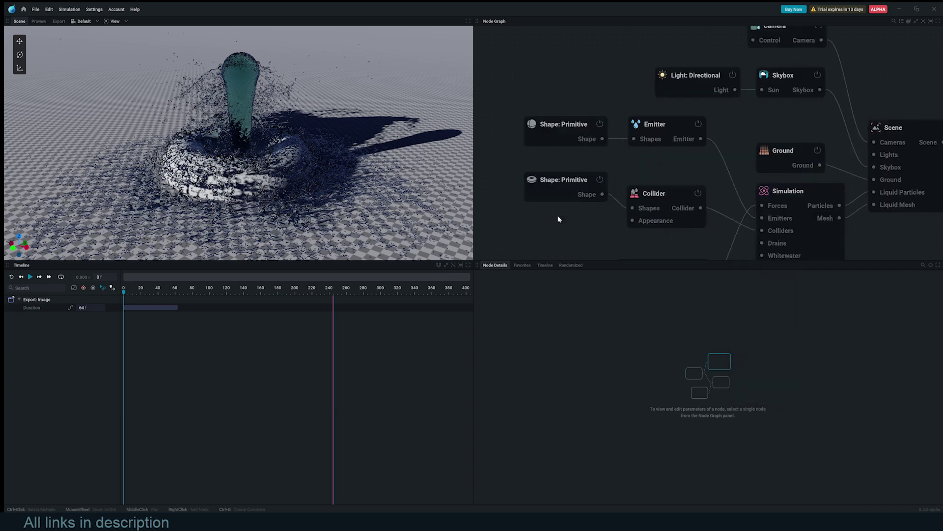
scroll(558, 218, "down", 2)
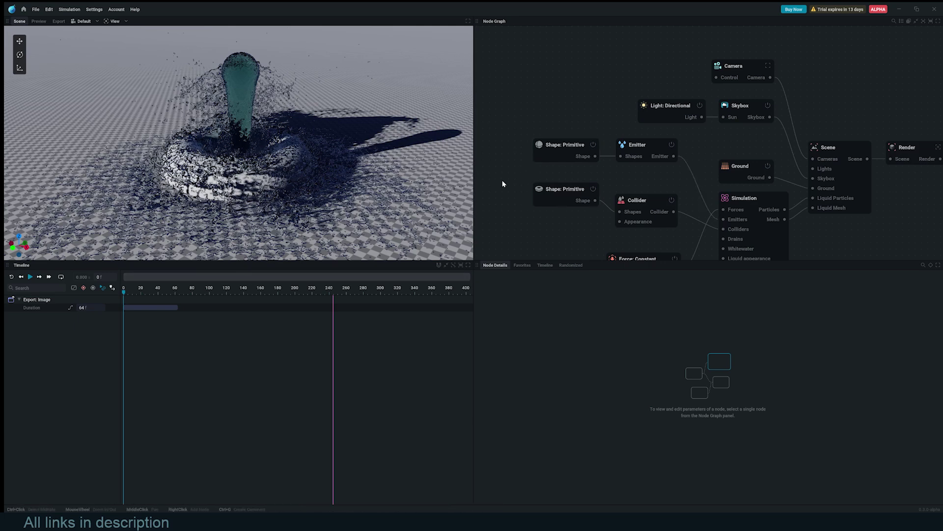
Step: Rename the primitive shape node that feeds the Collider as "torus"
left_click(557, 192)
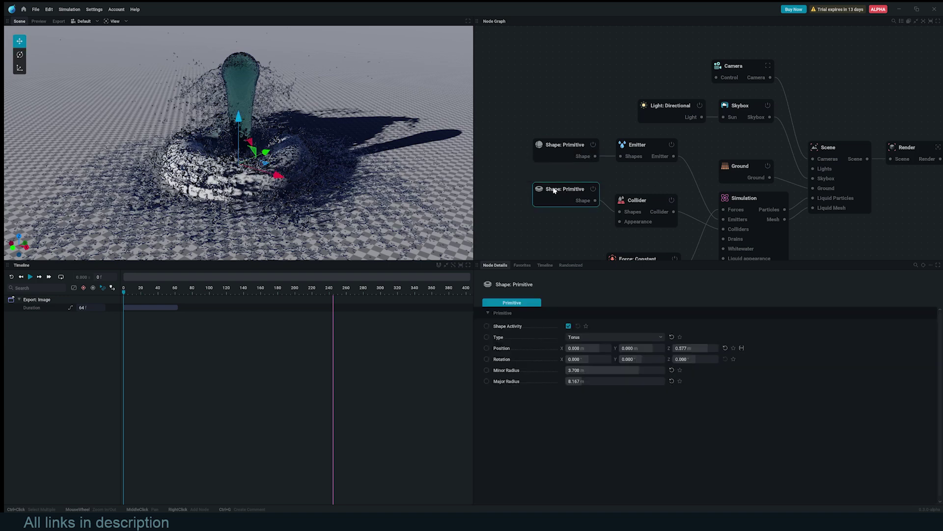
right_click(554, 190)
left_click(565, 196)
type("torus")
key("Return")
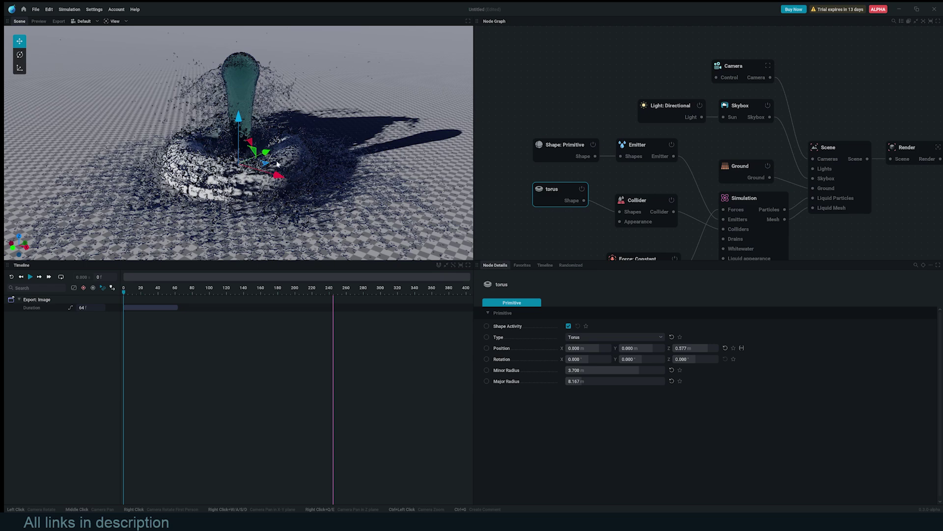
Step: Move the torus away from the liquid stream to about X 18.4 m and Y 23 m using the move gizmo
left_click(20, 56)
left_click(20, 68)
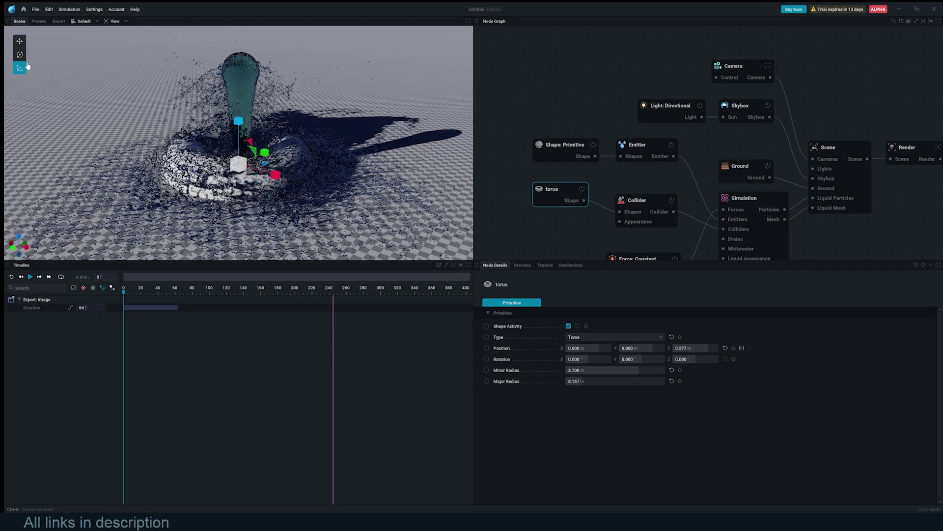
left_click(20, 43)
left_click_drag(249, 140, 415, 123)
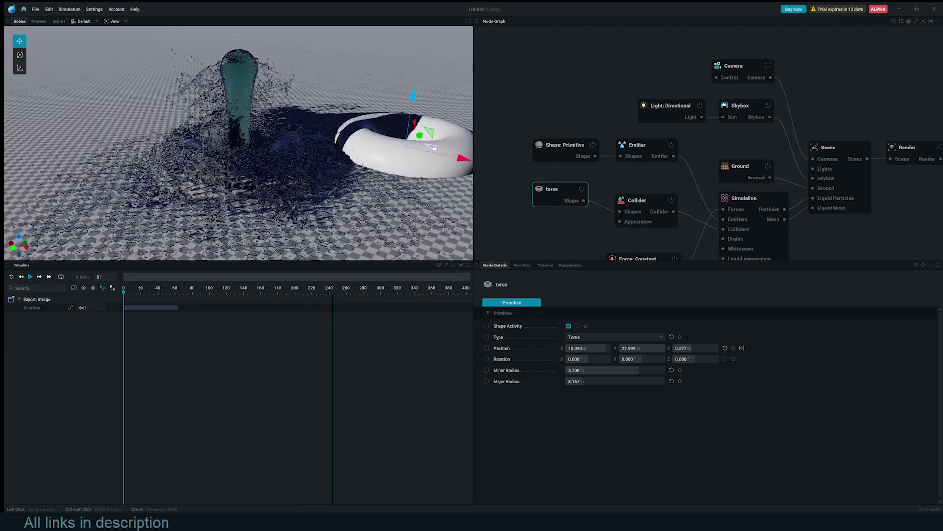
Step: Play the simulation with the moved torus, scrub back through the timeline, and reset the simulation
left_click(30, 277)
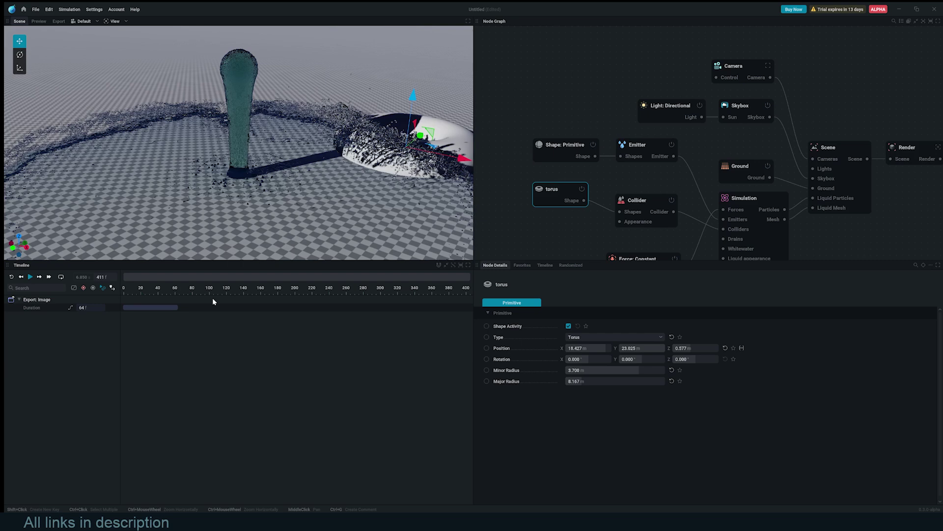
left_click(244, 292)
left_click_drag(245, 292, 123, 288)
key("space")
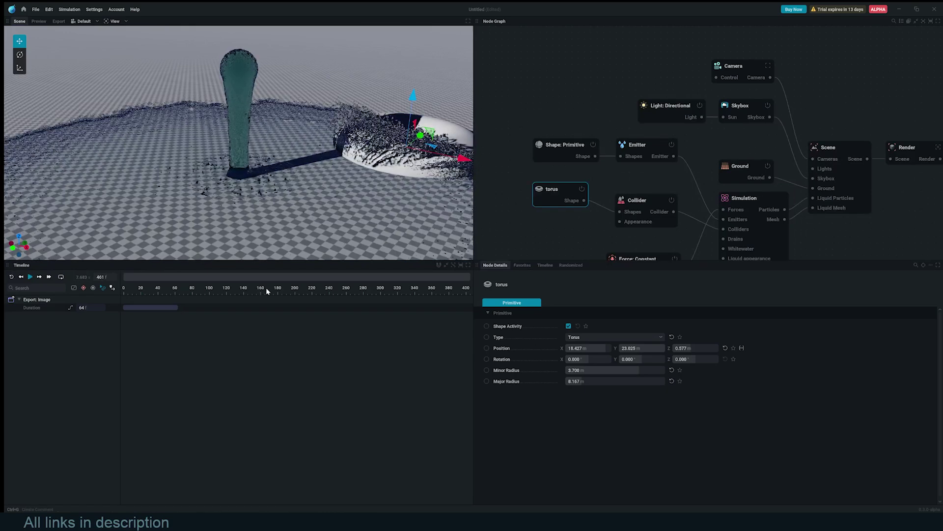
left_click_drag(158, 291, 136, 293)
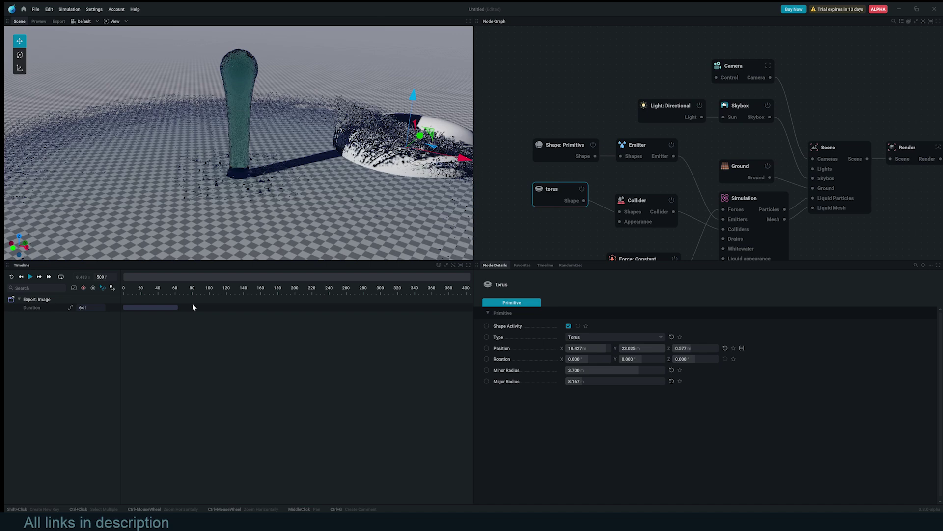
key("r")
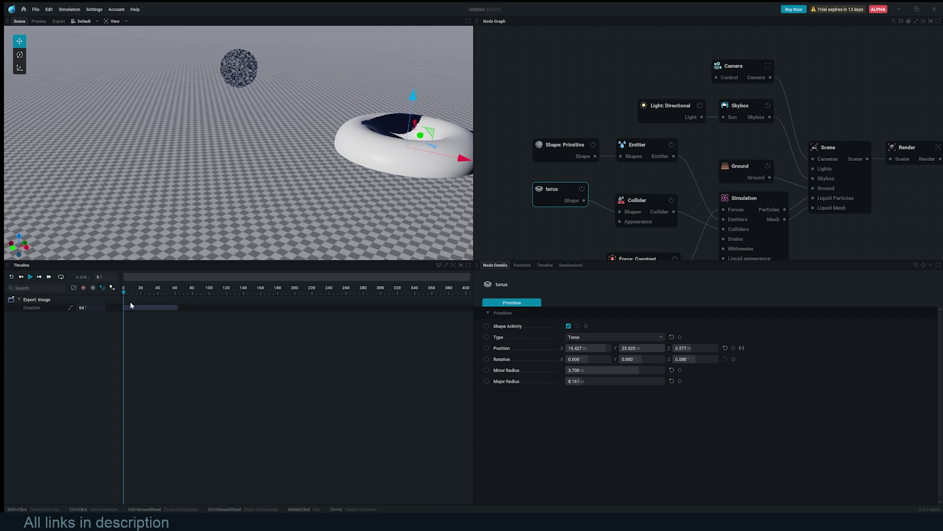
Step: Replay the simulation with pauses, resume it after jumping back to about frame 59, and reset it to frame 0
key("space")
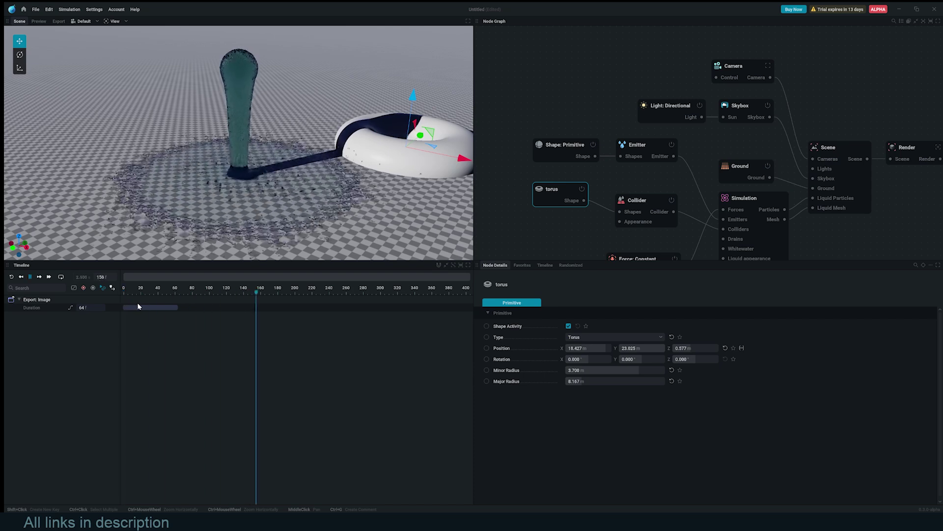
key("space")
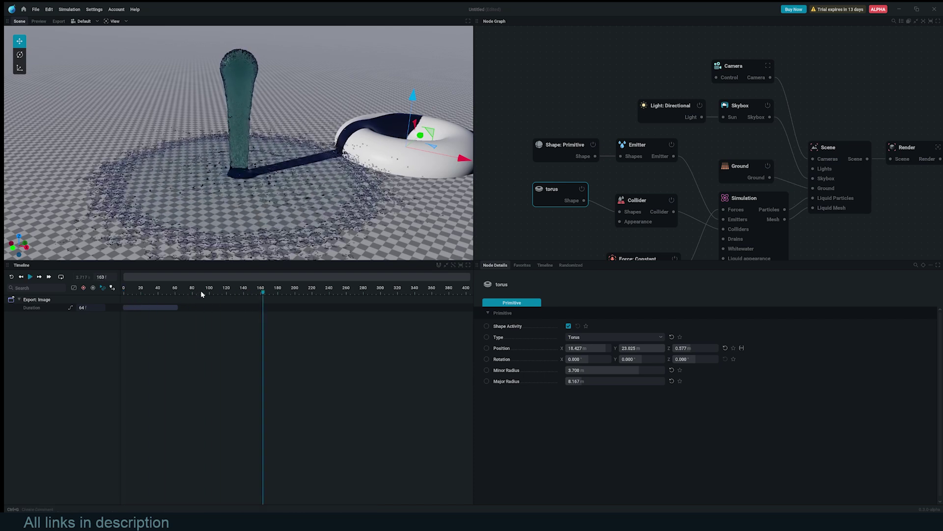
left_click(174, 290)
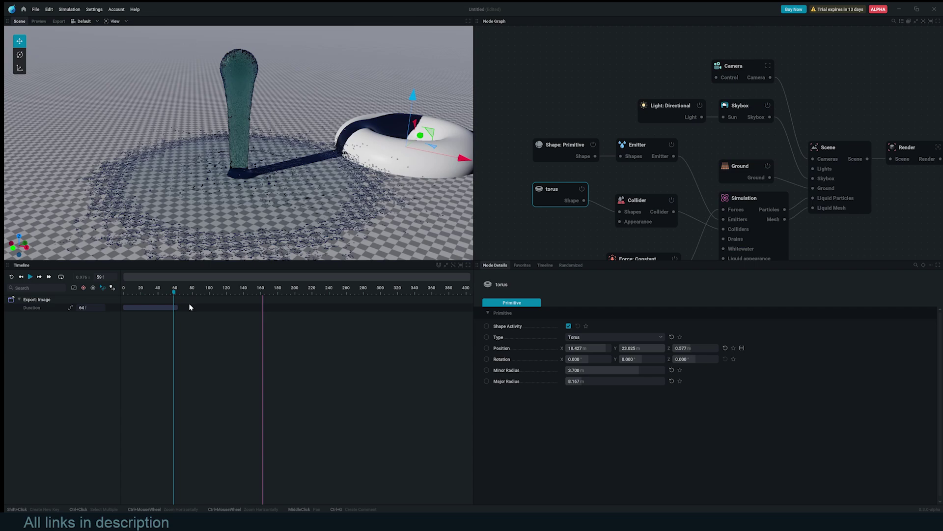
key("space")
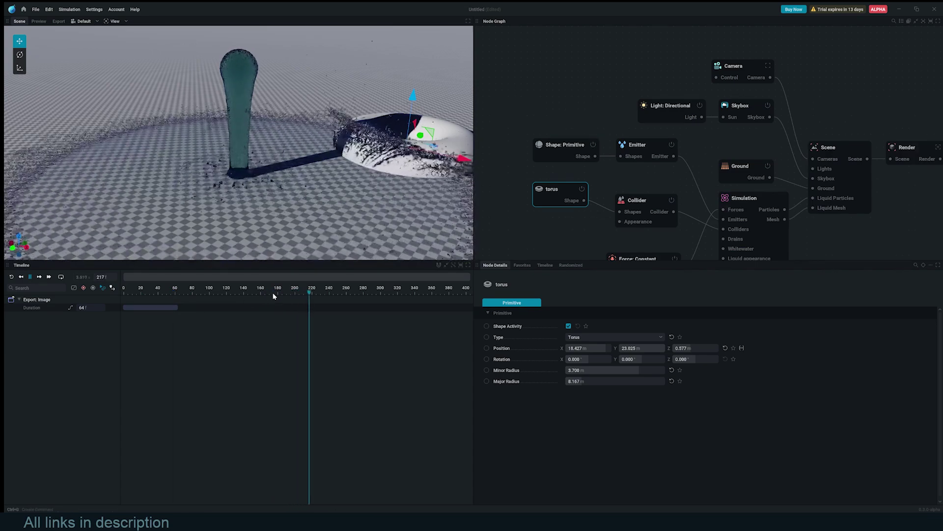
key("space")
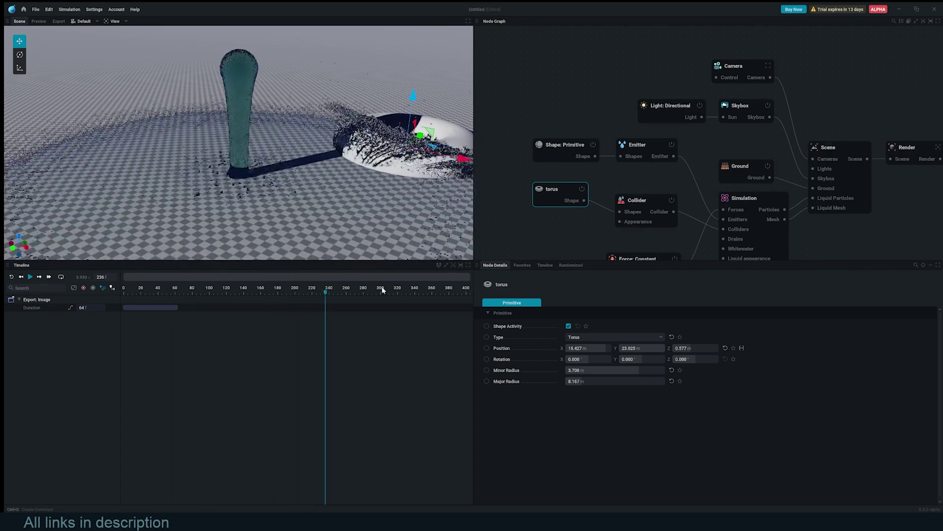
key("space")
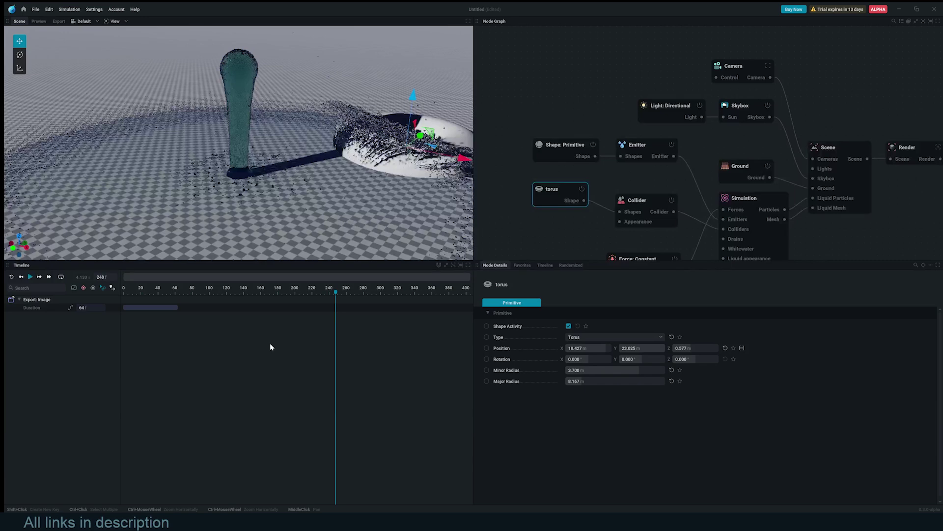
key("r")
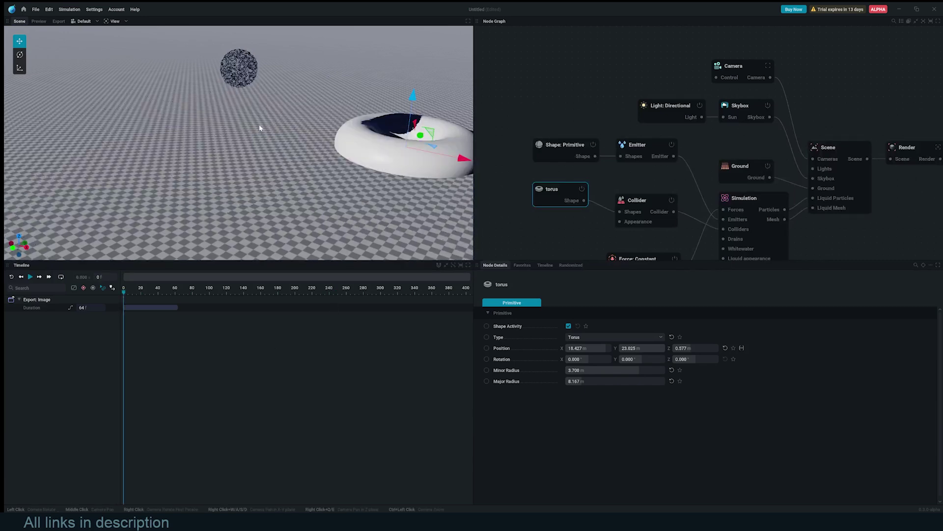
left_click(69, 9)
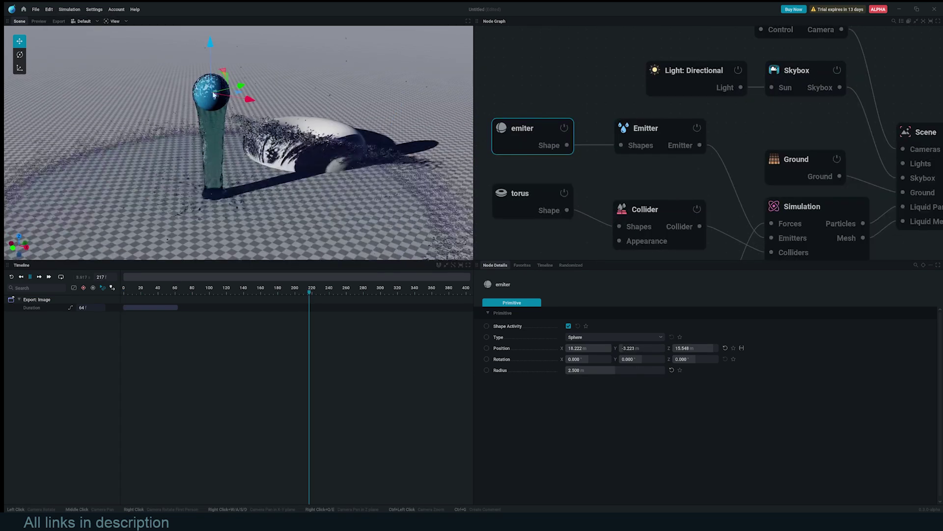
Step: Pause and reset the simulation, and move the emiter shape node slightly higher in the node graph
key("space")
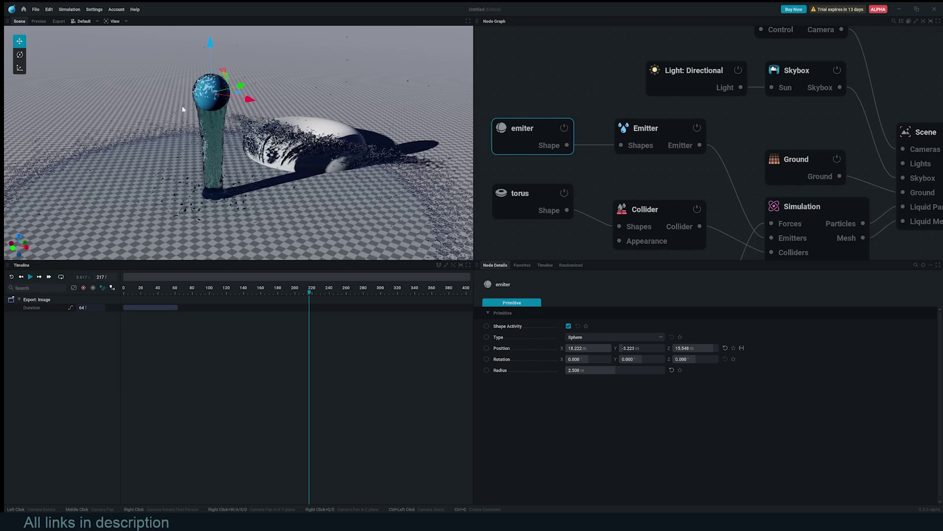
key("r")
mouse_move(536, 138)
left_mouse_down()
mouse_move(565, 110)
mouse_move(540, 125)
left_mouse_up()
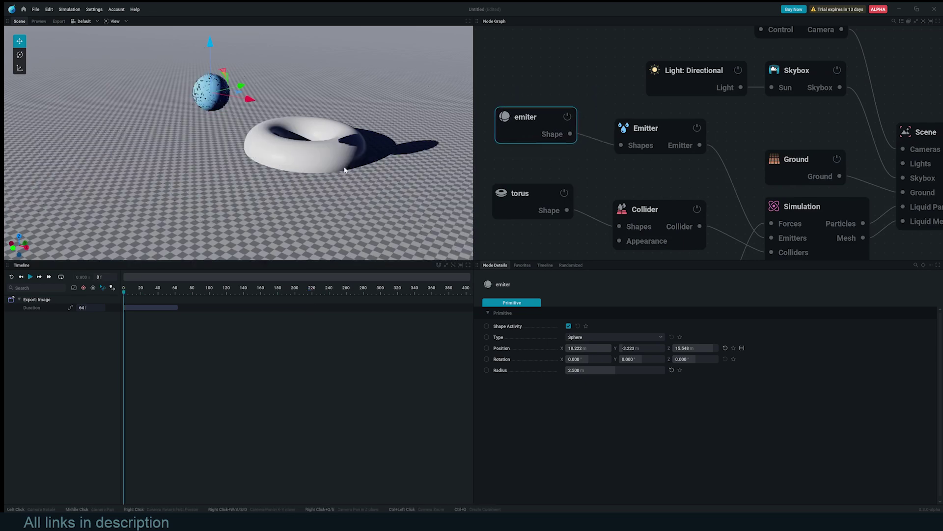
Step: Set the emiter shape's Position parameter to a pin override so it can take a modulator input
left_click(487, 349)
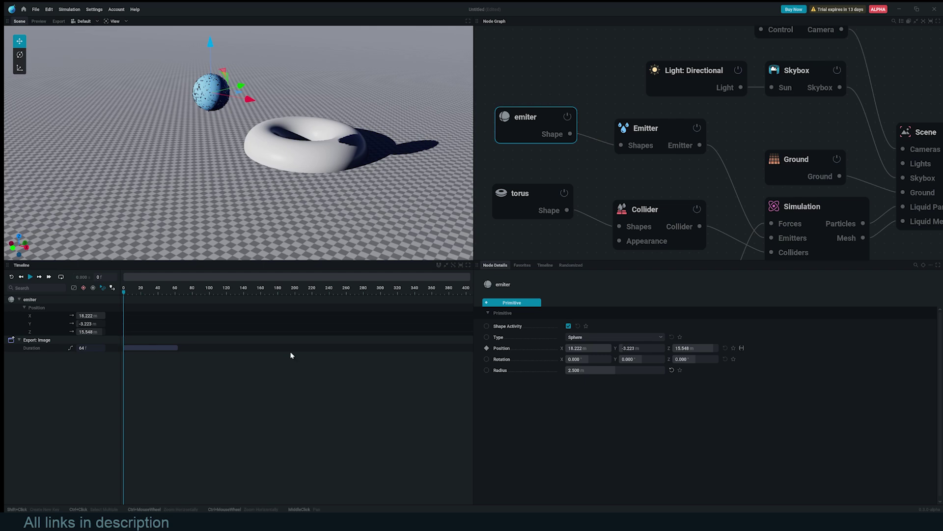
left_click(487, 348)
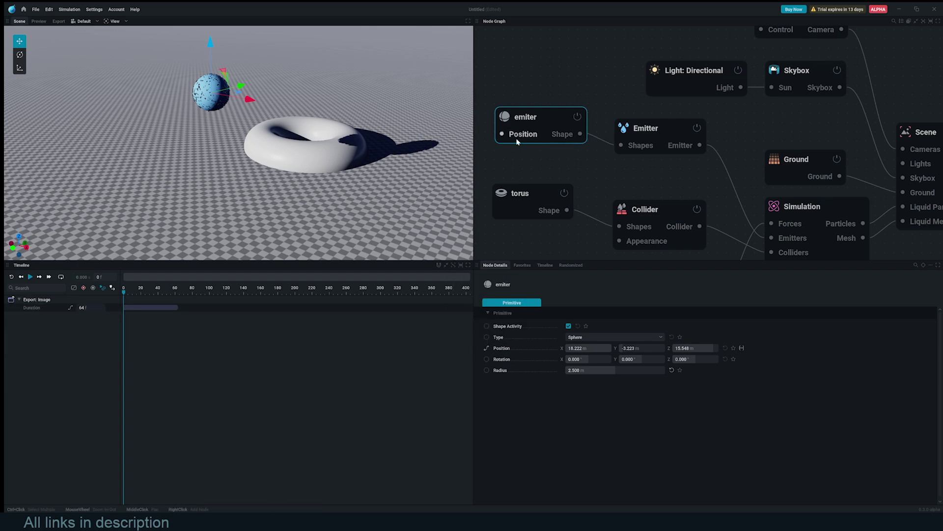
middle_click_drag(516, 143, 676, 153)
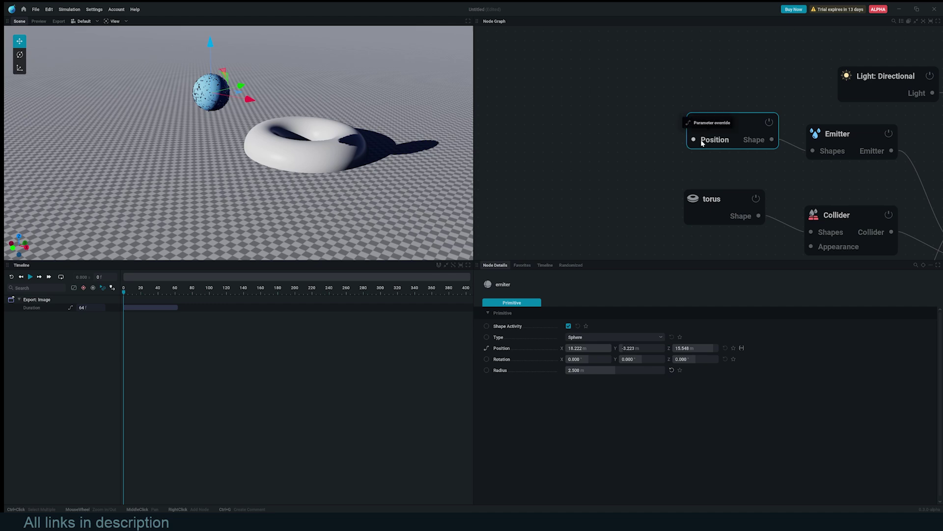
Step: Add a Mod: Oscillator node, connect its Signal to the emiter's Position input, and play the simulation
right_click(534, 118)
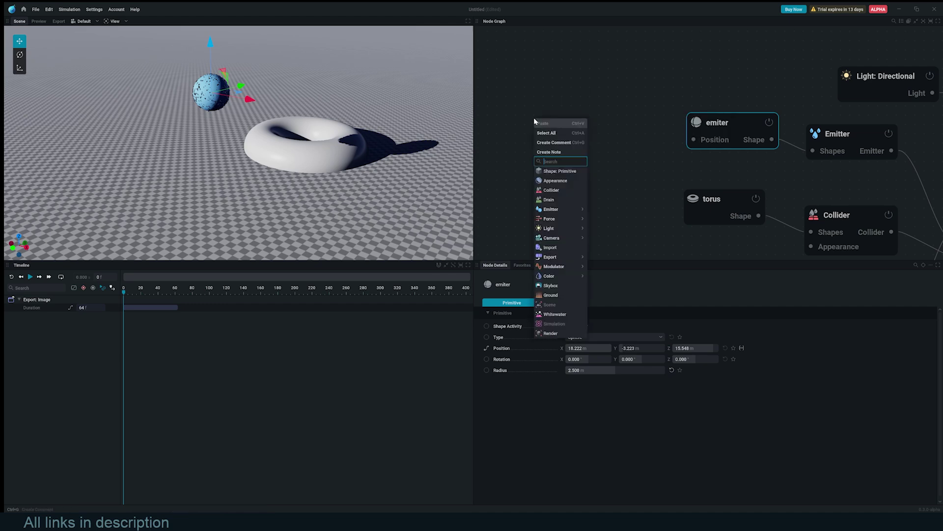
mouse_move(563, 268)
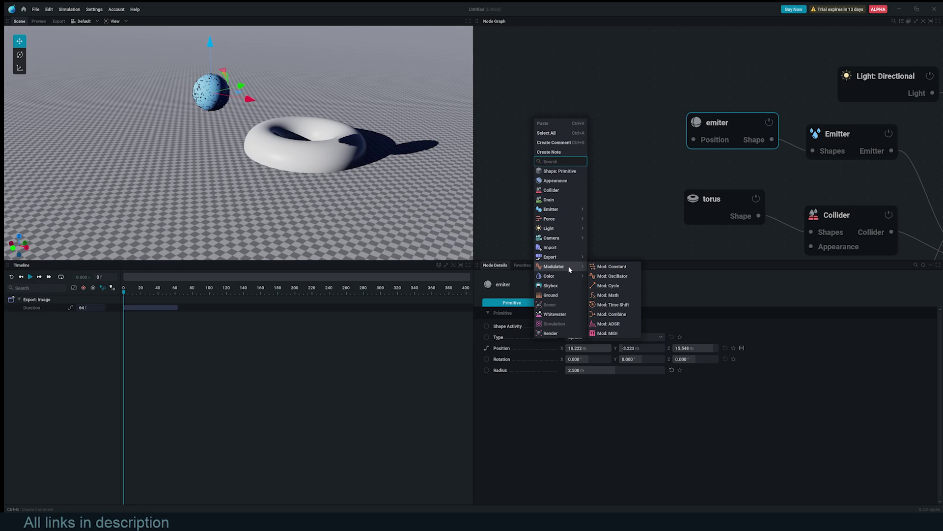
left_click(607, 279)
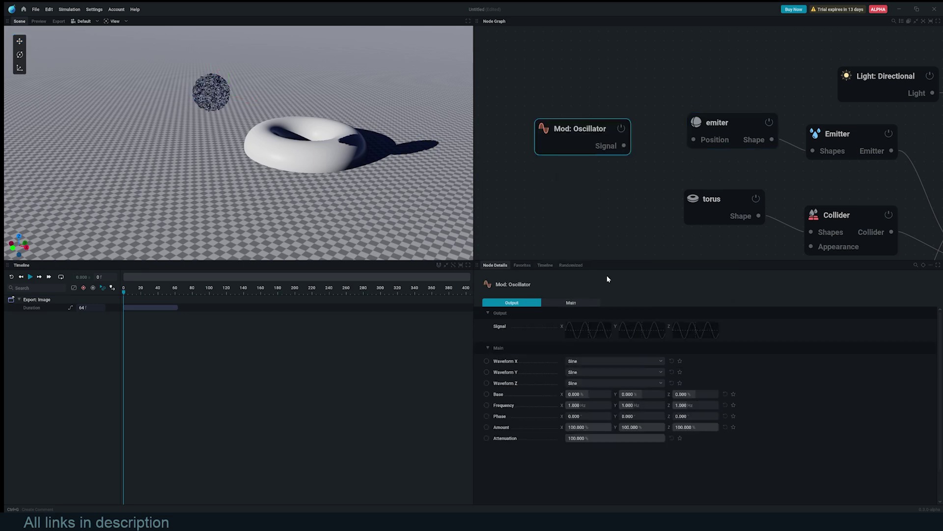
left_click_drag(580, 139, 708, 141)
key("space")
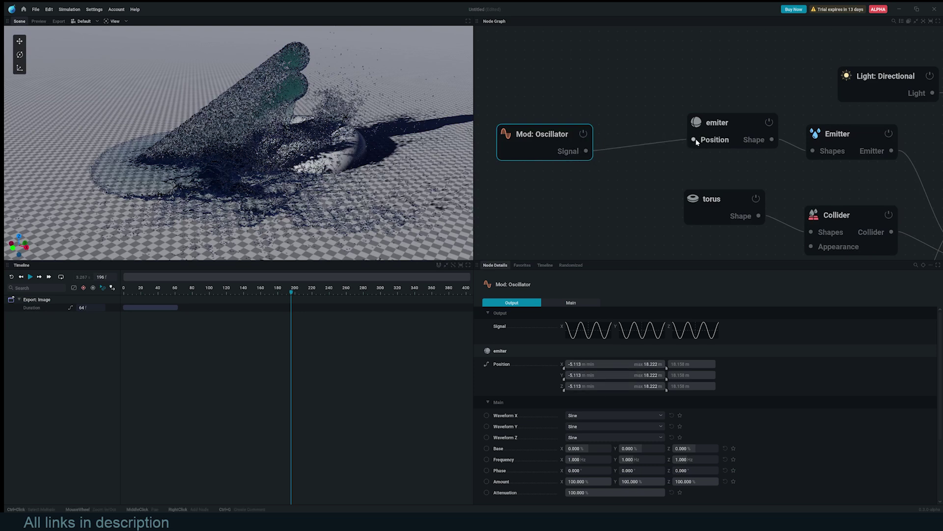
left_click_drag(575, 149, 559, 142)
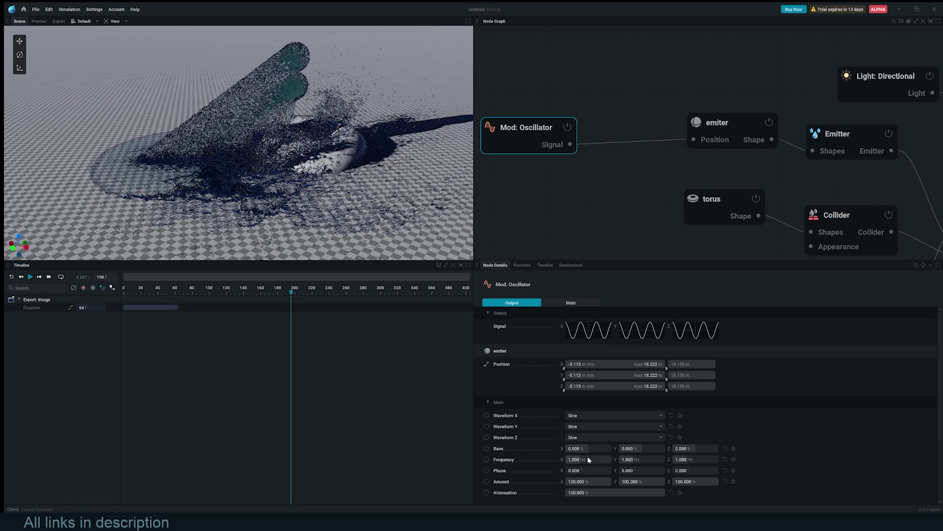
Step: Set the oscillator's Y and Z frequencies to 0.001 Hz and rerun the simulation
left_click_drag(638, 460, 618, 460)
left_click_drag(692, 460, 663, 460)
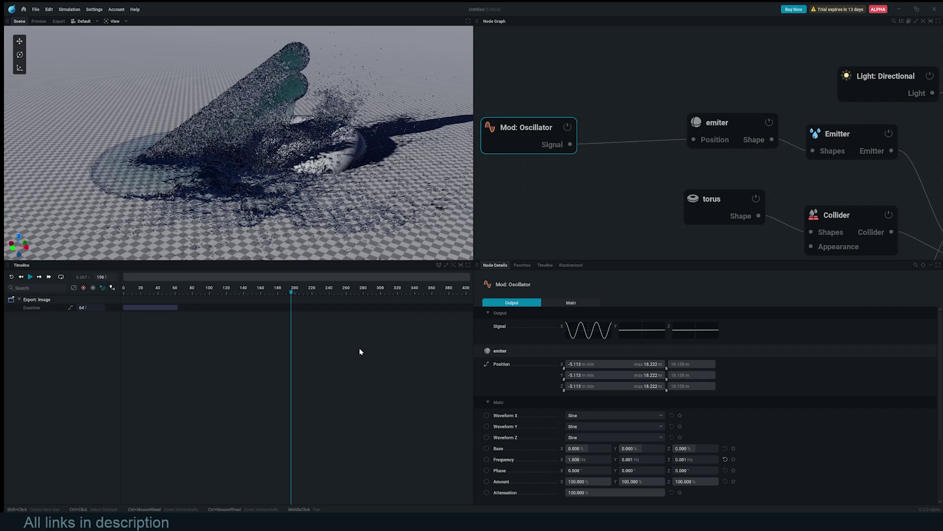
key("r")
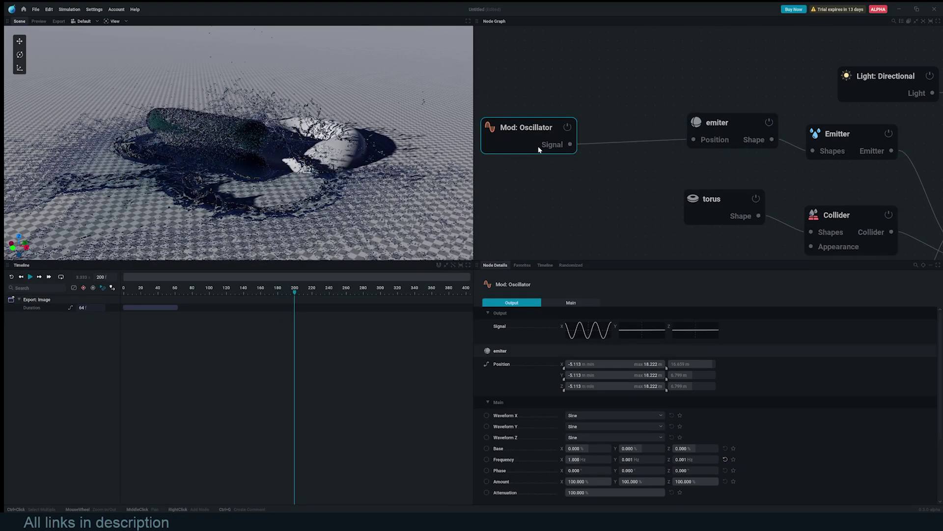
Step: Delete the oscillator node and switch the emiter shape's Position parameter to a timeline override
key("Delete")
left_click(733, 127)
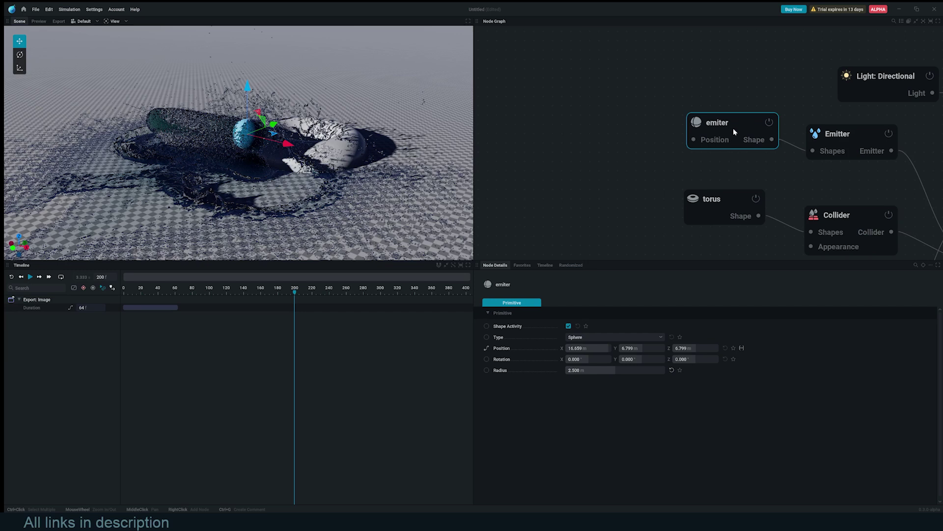
left_click(486, 347)
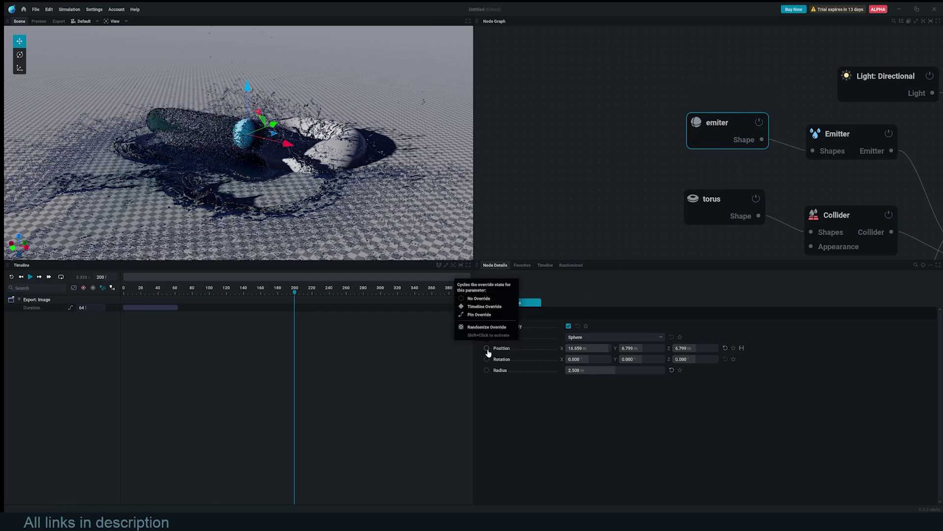
left_click(486, 348)
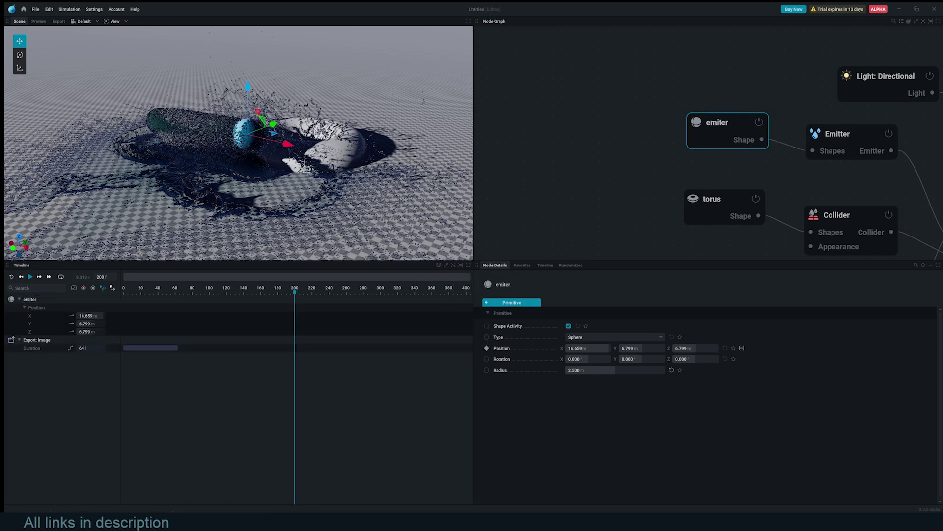
Step: Reset the simulation and keyframe the emiter's position at frame 0 and about frame 55, moving it sideways across the ground between them
key("r")
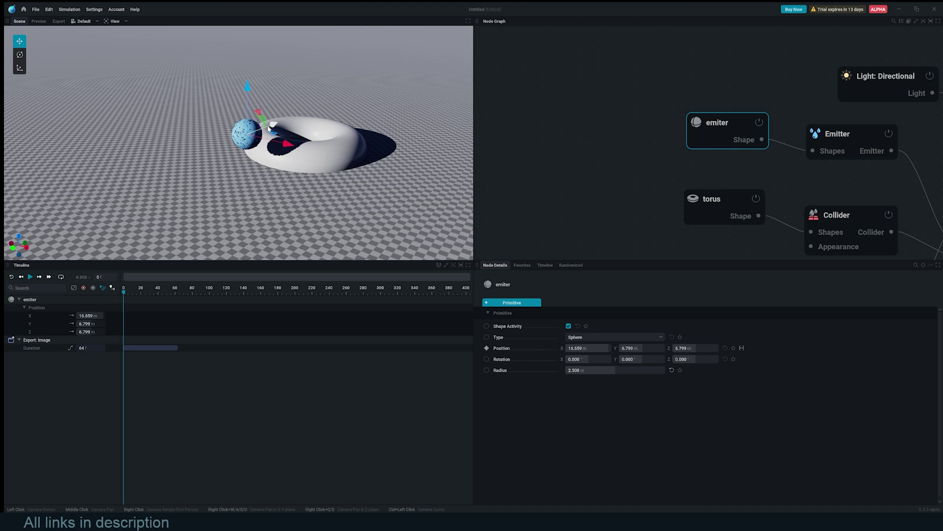
left_click_drag(253, 125, 187, 151)
left_click(150, 291)
left_click_drag(153, 291, 171, 291)
left_click_drag(208, 171, 290, 170)
Step: Keyframe a raised emiter position at frame 149 and another position at about frame 195
left_click_drag(185, 291, 251, 291)
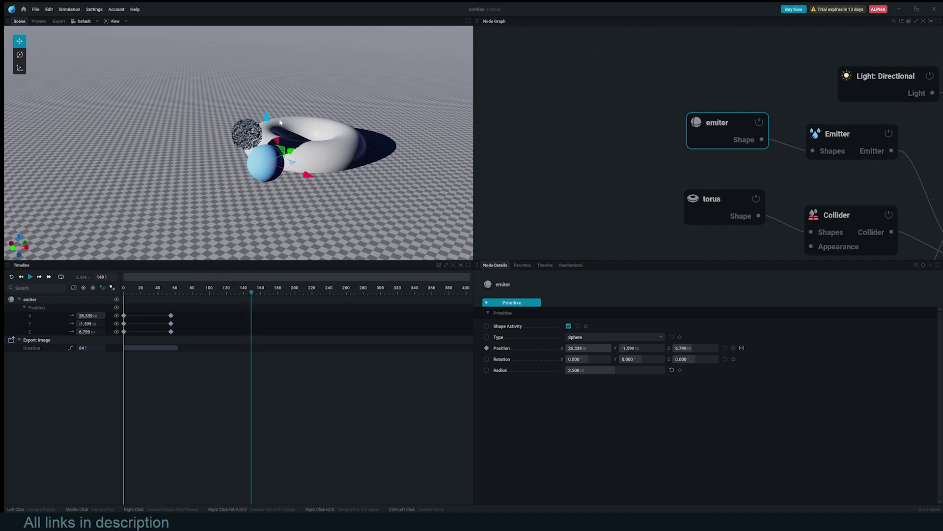
left_click_drag(267, 117, 268, 59)
left_click_drag(251, 290, 291, 291)
Step: Play the emiter's keyframed motion from frame 0, and select all its position keyframes for inspection
left_click_drag(291, 291, 114, 294)
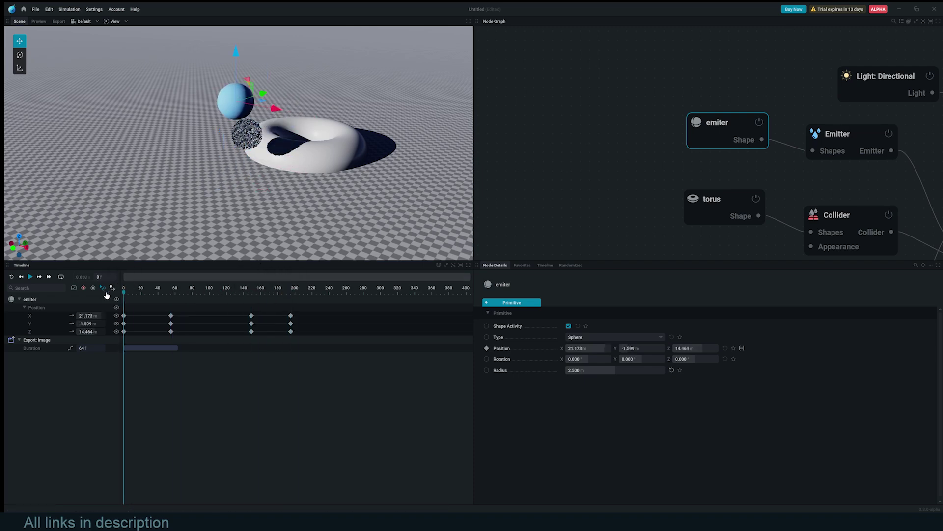
key("space")
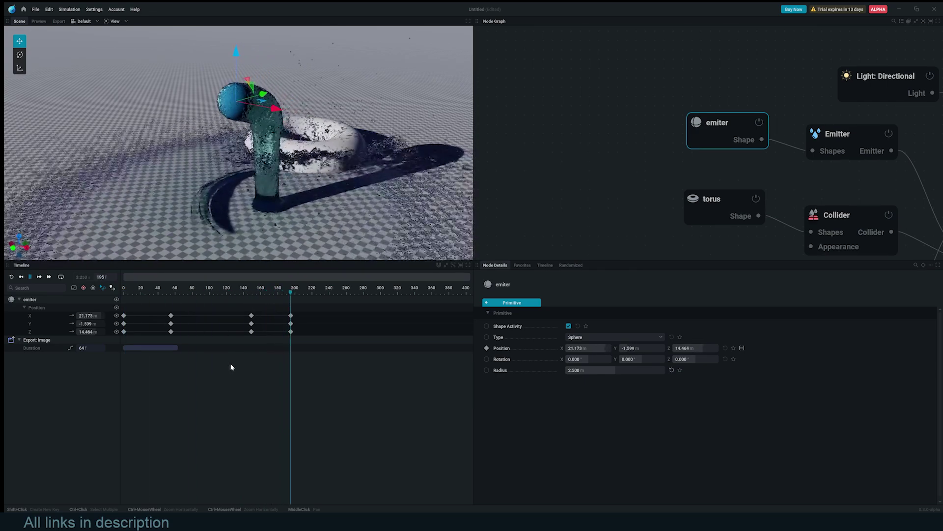
key("space")
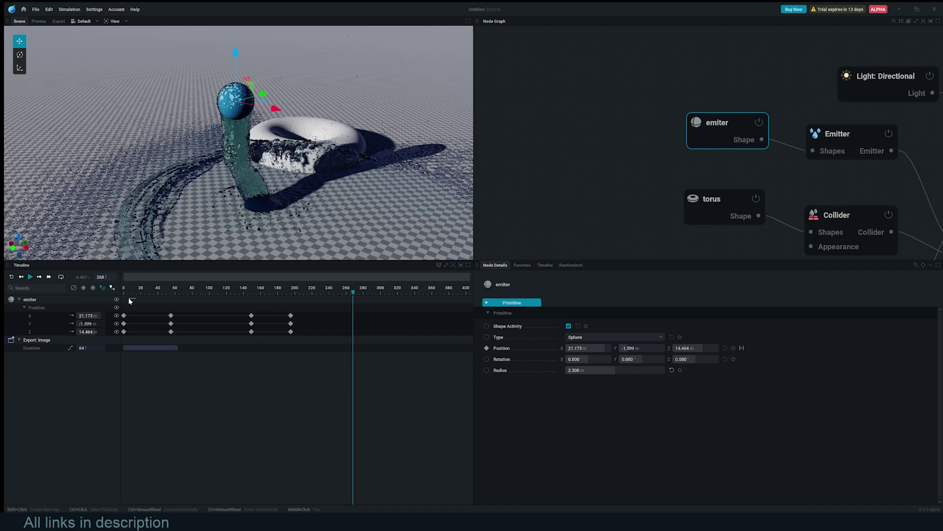
left_click_drag(321, 310, 117, 350)
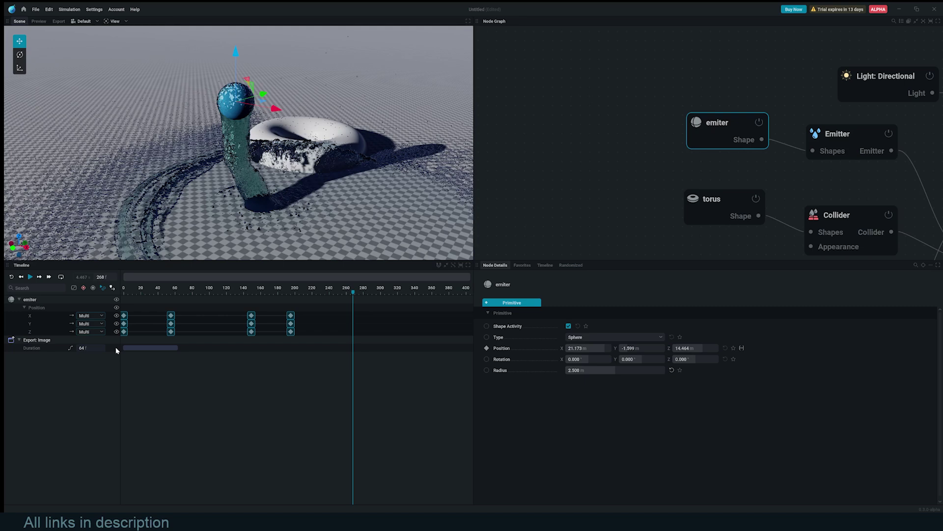
left_click(242, 389)
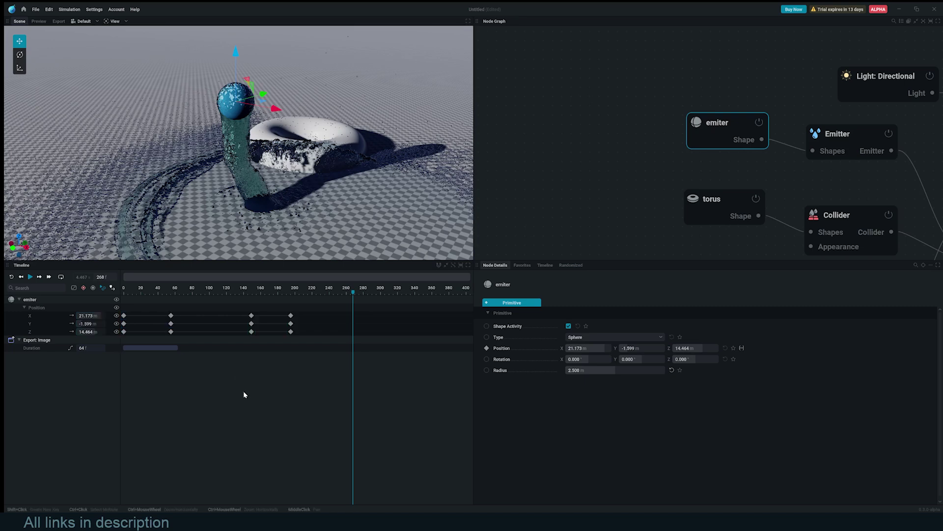
Step: Enable timeline looping with the loop range ending at about frame 200, and replay the simulation from frame 0
left_click(60, 277)
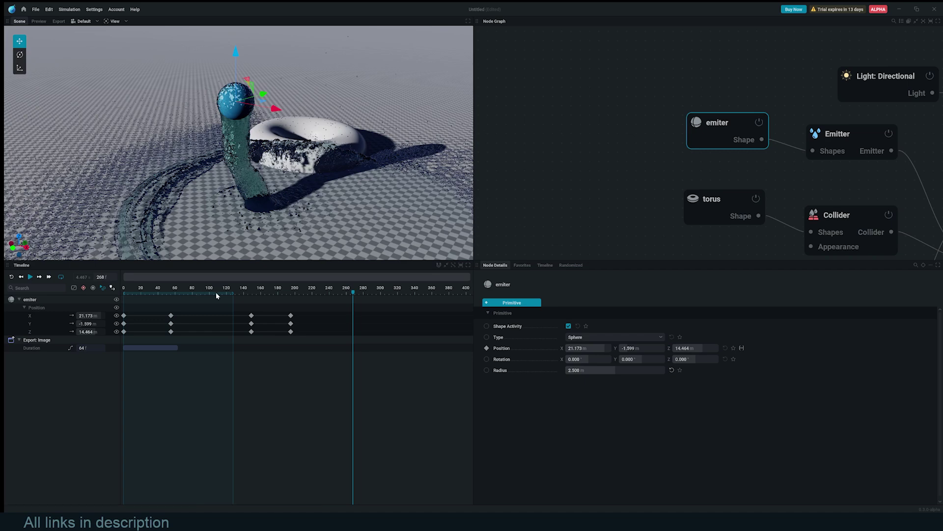
mouse_move(232, 292)
left_mouse_down()
mouse_move(296, 292)
mouse_move(109, 292)
mouse_move(295, 292)
mouse_move(123, 292)
left_mouse_up()
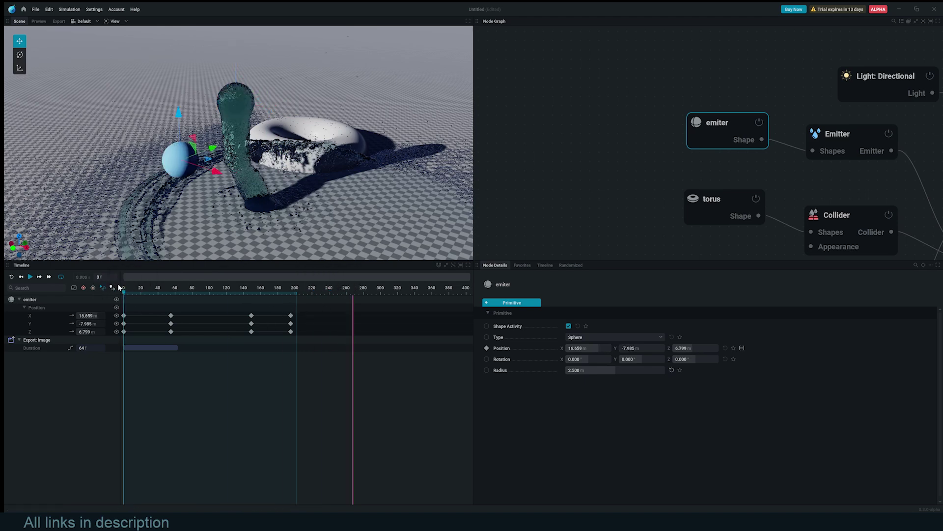
key("r")
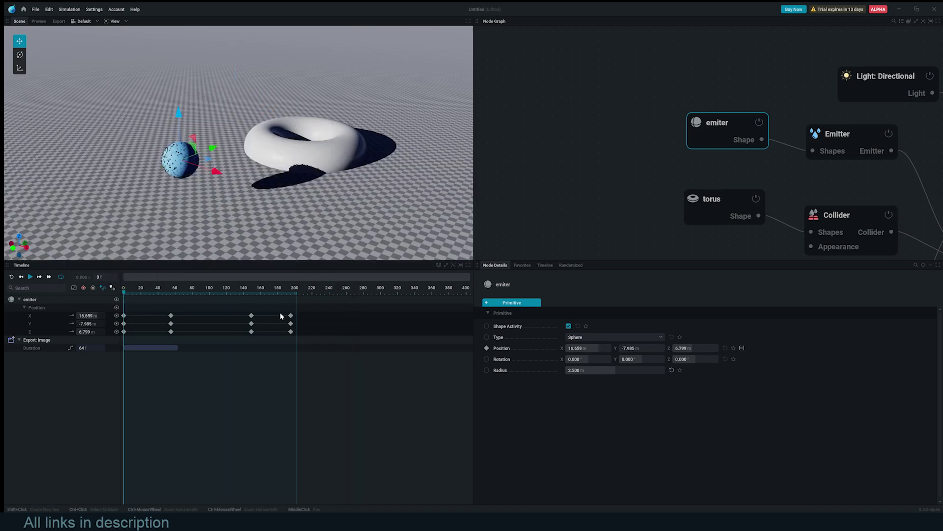
key("space")
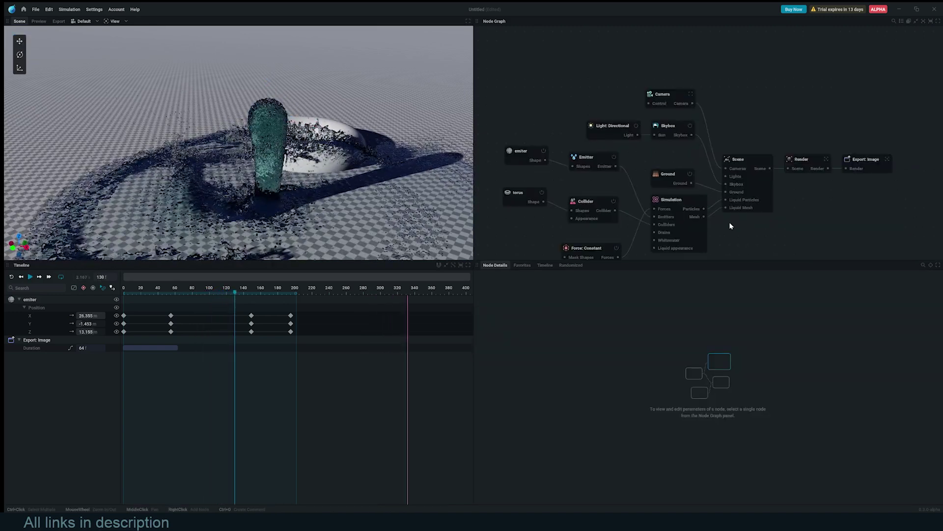
Step: Examine the parameters of the Scene, Simulation and Render nodes in the node graph
middle_click_drag(729, 223, 747, 205)
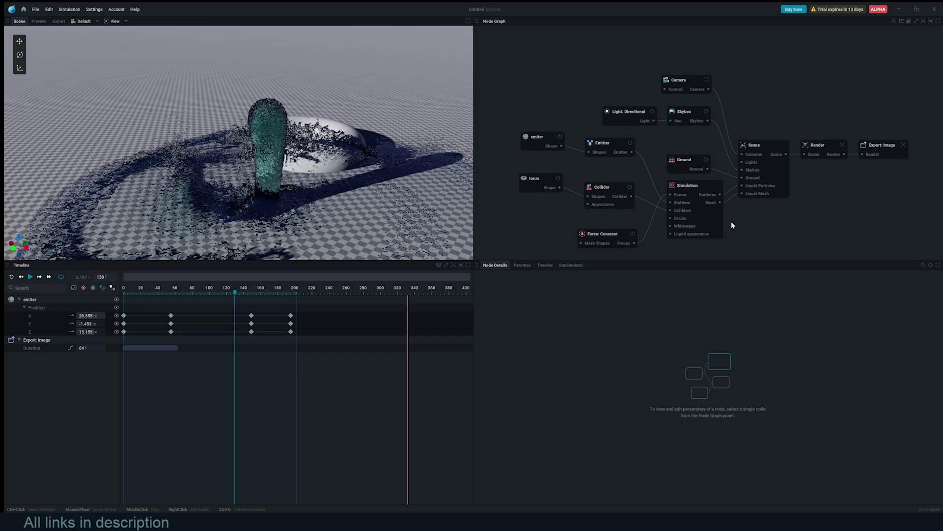
scroll(731, 221, "up", 1)
left_click(769, 126)
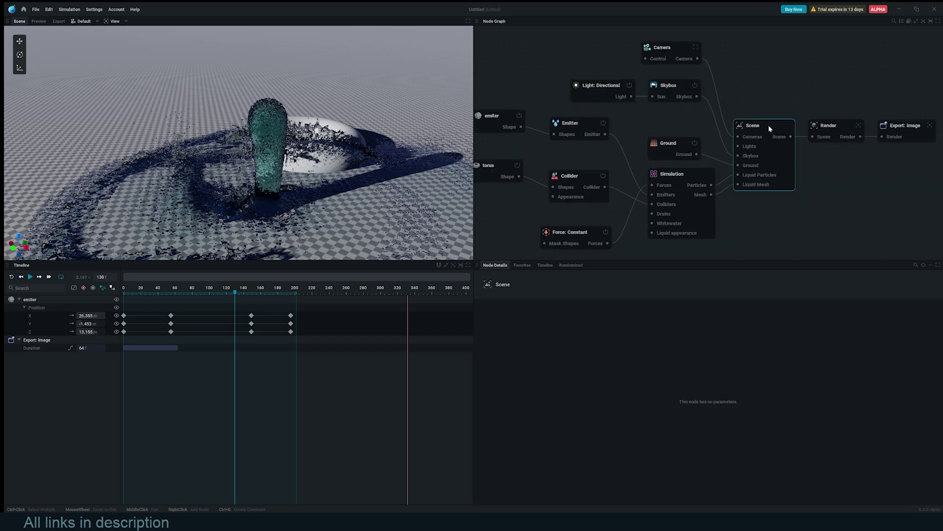
scroll(672, 170, "down", 1)
left_click(673, 170)
left_click(790, 127)
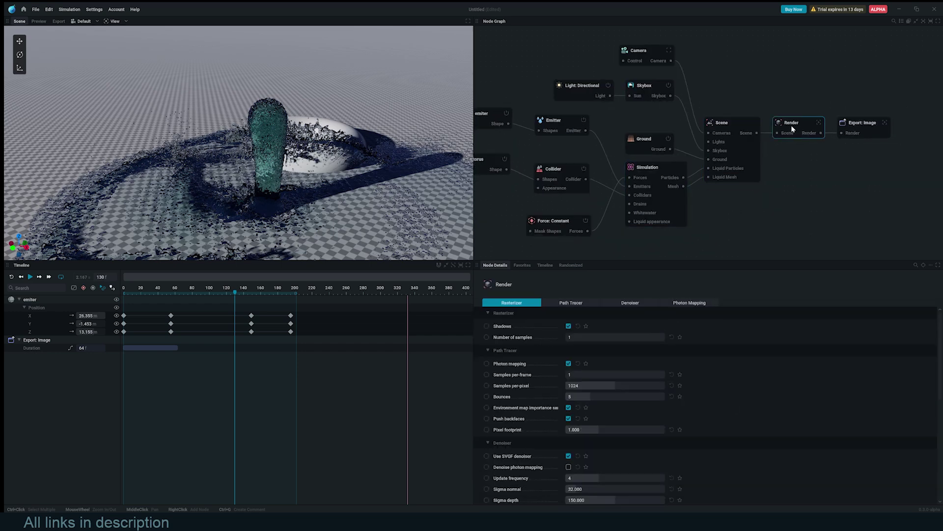
Step: Examine the Export: Image node's camera, render pass, export and render settings
left_click_drag(865, 137, 868, 137)
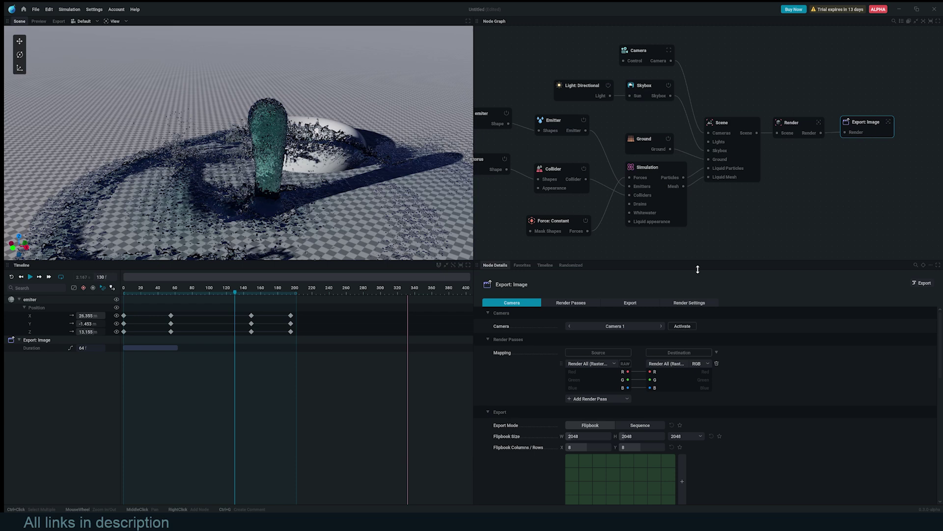
left_click(635, 303)
scroll(532, 402, "down", 3)
scroll(533, 400, "up", 3)
scroll(543, 393, "down", 5)
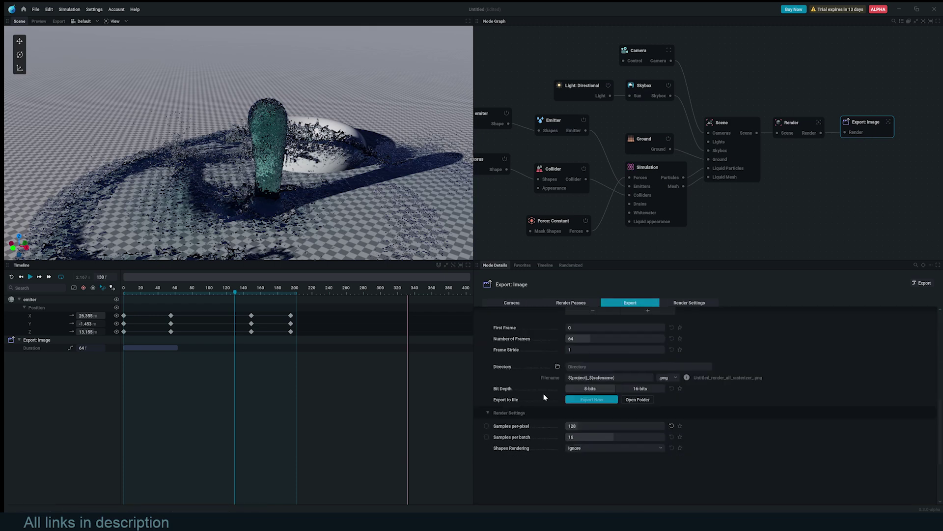
left_click(689, 303)
left_click(510, 303)
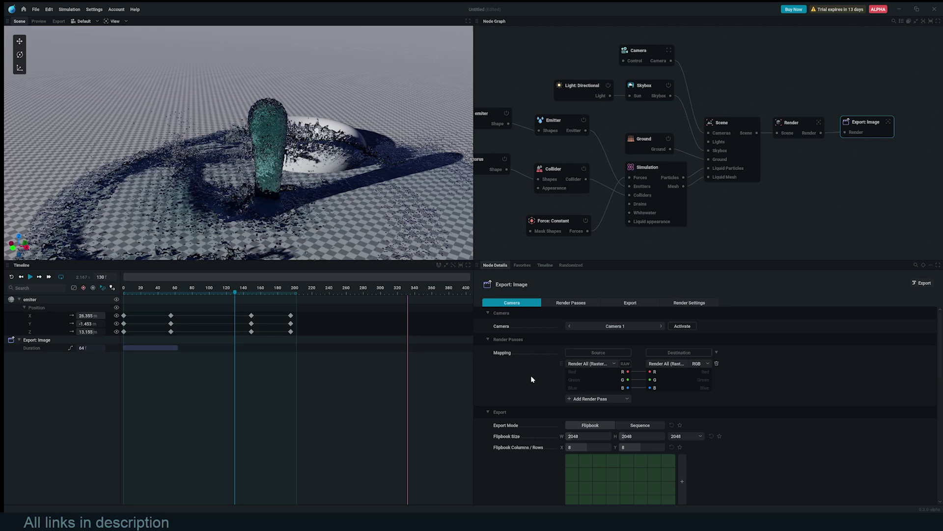
scroll(588, 375, "down", 2)
scroll(587, 373, "up", 2)
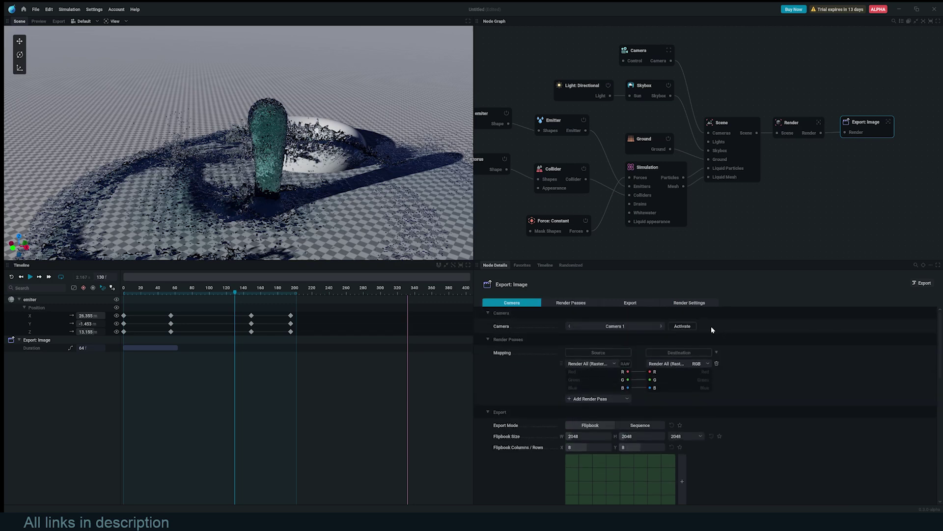
Step: Activate Camera 1 from the Export: Image node and replay the simulation through it
left_click(683, 327)
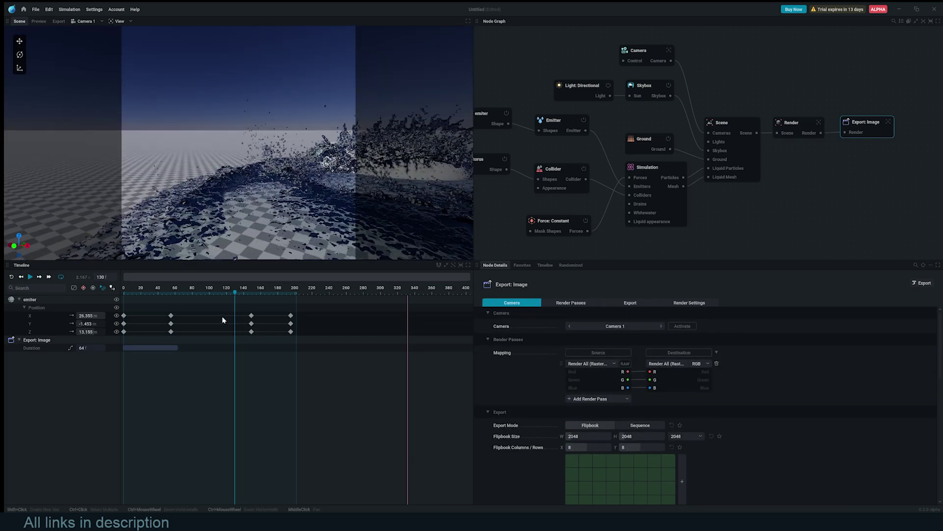
key("space")
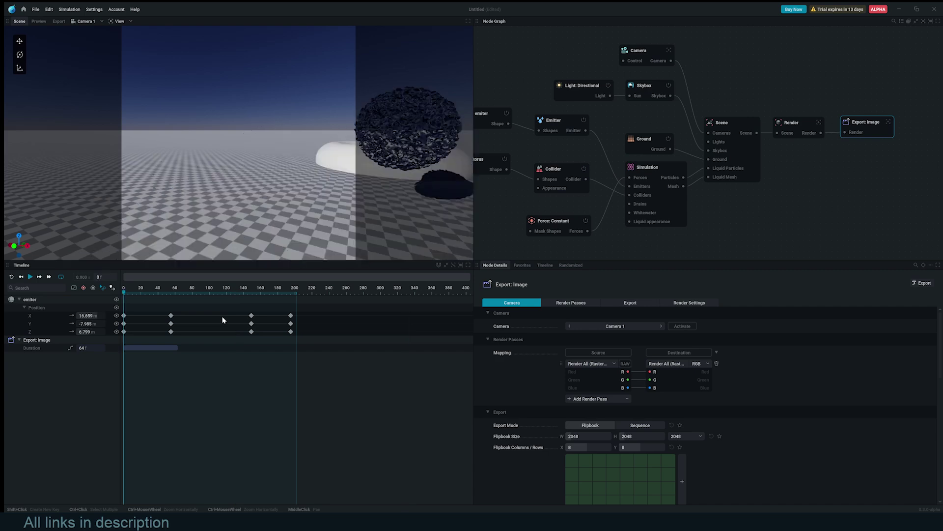
key("space")
Step: Examine the Render node's rasterizer, path tracer and denoiser settings
left_click(797, 128)
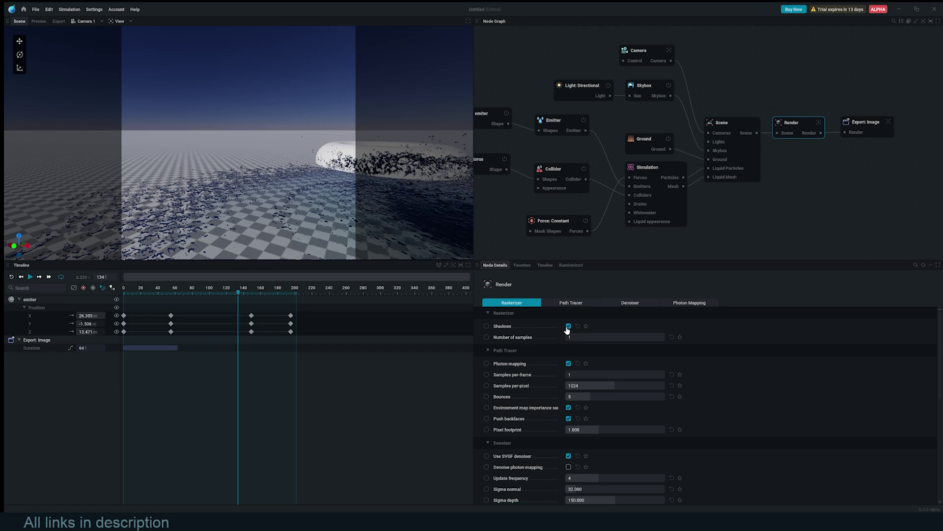
scroll(538, 367, "down", 5)
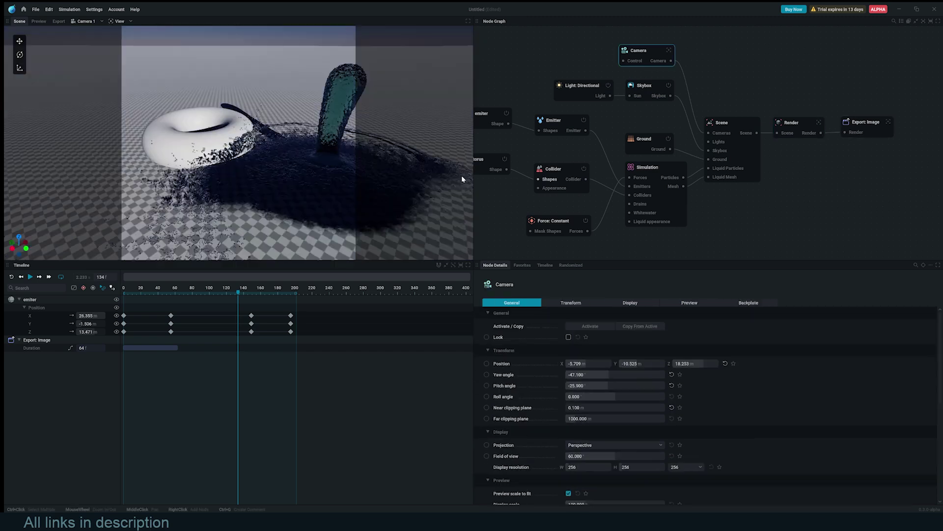
Step: Reposition Camera 1 to about X -0.24, Y -18.1, Z 15.9 m to frame the liquid and torus, and return the viewport to the Default camera
left_click_drag(461, 175, 368, 169)
left_click_drag(430, 170, 341, 204)
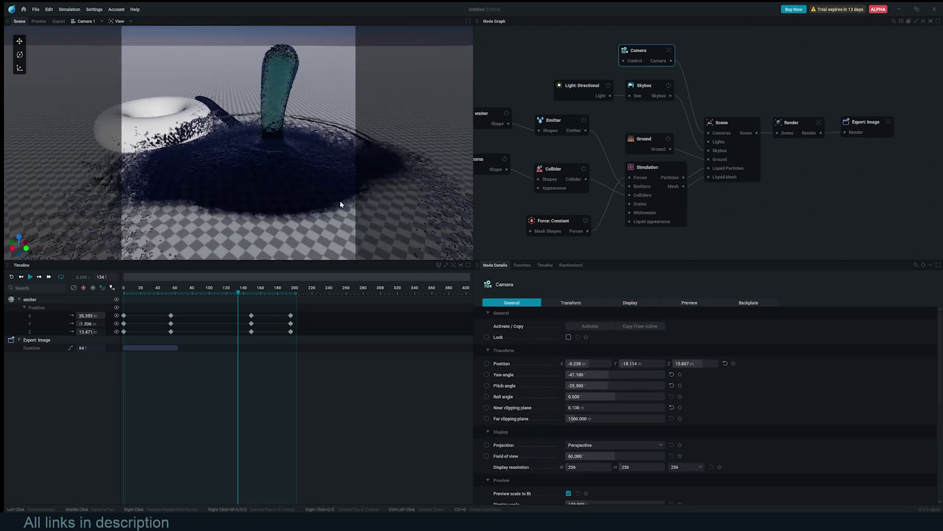
left_click(92, 22)
left_click(91, 31)
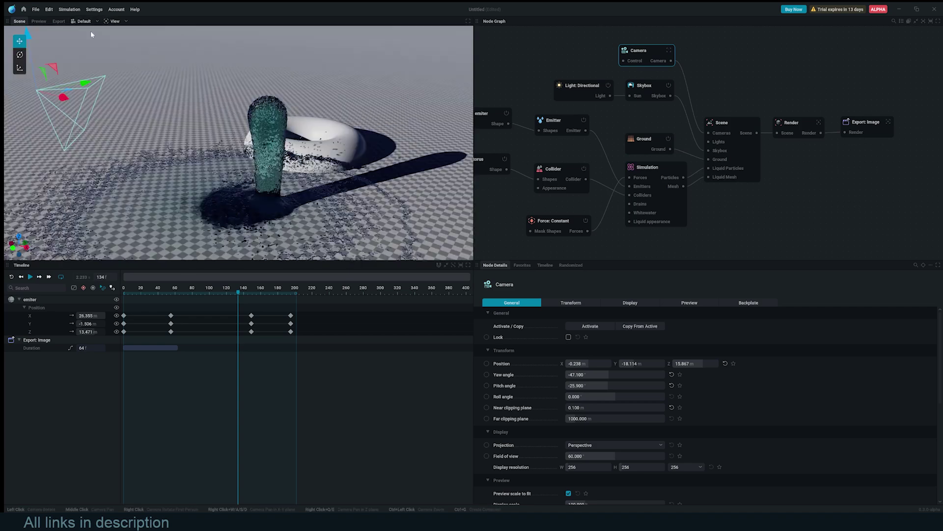
Step: Spread out the node graph by moving the Scene node up and the Camera and Light: Directional nodes away from their neighbours
left_click_drag(731, 124, 736, 117)
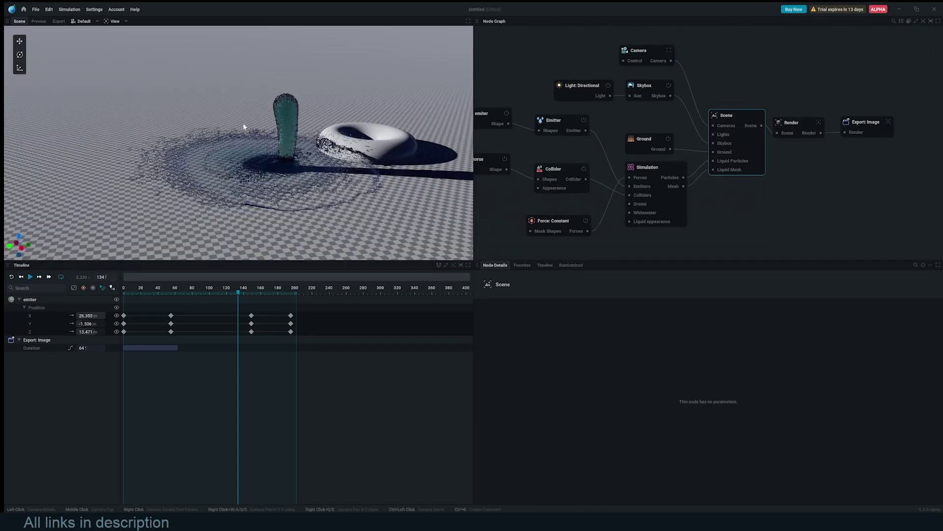
left_click_drag(660, 63, 625, 58)
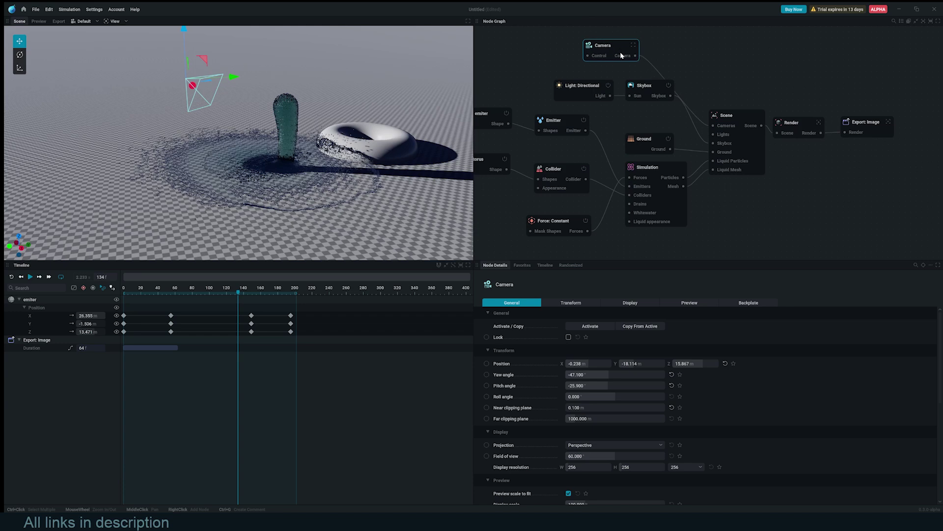
left_click_drag(736, 116, 739, 105)
left_click(574, 92)
left_click_drag(573, 92, 544, 55)
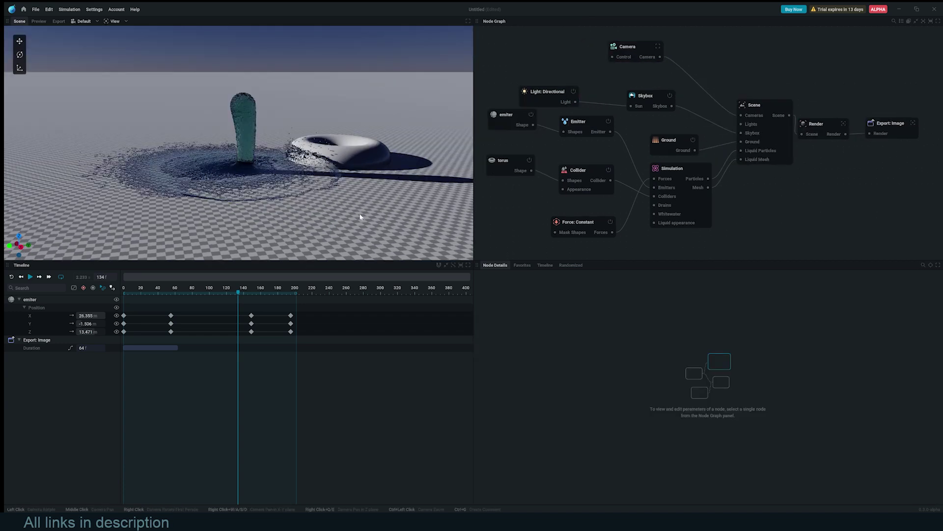
Step: Examine the Ground node's parameters and the Simulation node's solver, resource, mesh and liquid appearance settings
left_click(669, 144)
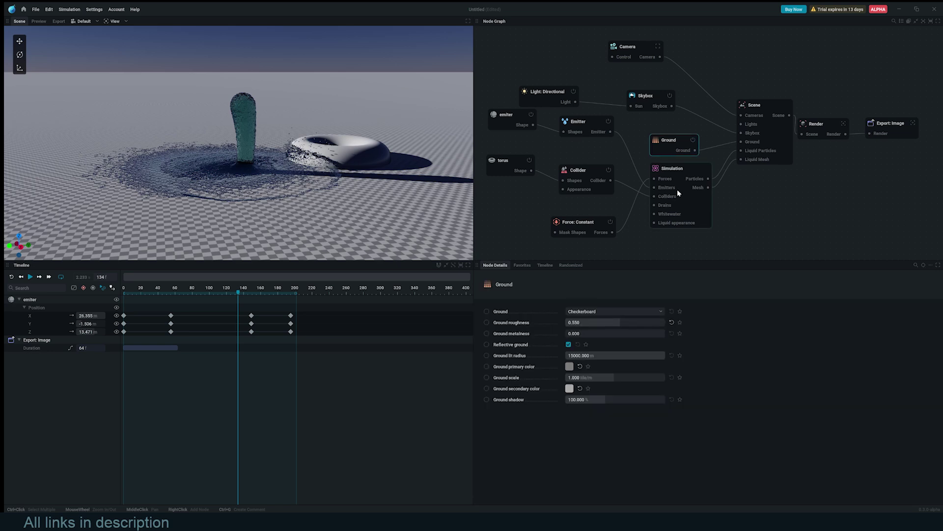
left_click_drag(686, 177, 683, 176)
scroll(549, 340, "down", 10)
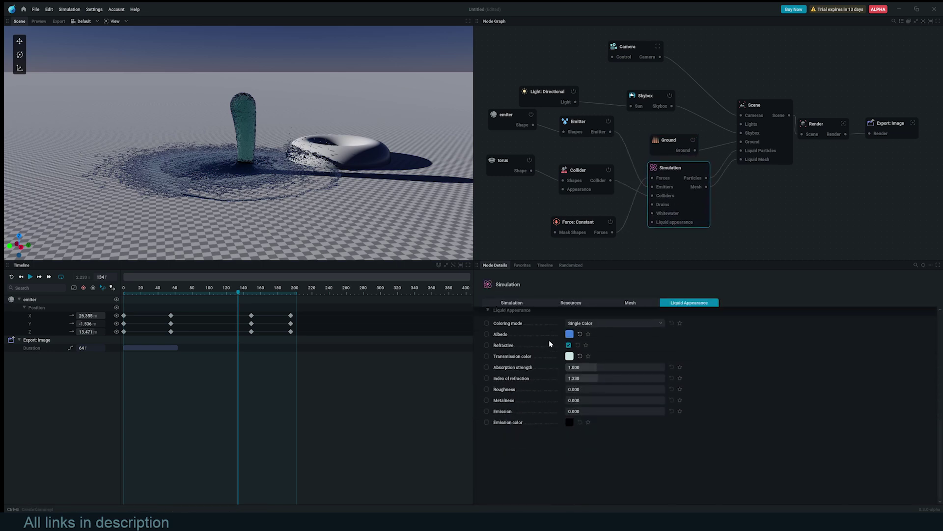
scroll(550, 340, "up", 5)
scroll(546, 340, "up", 3)
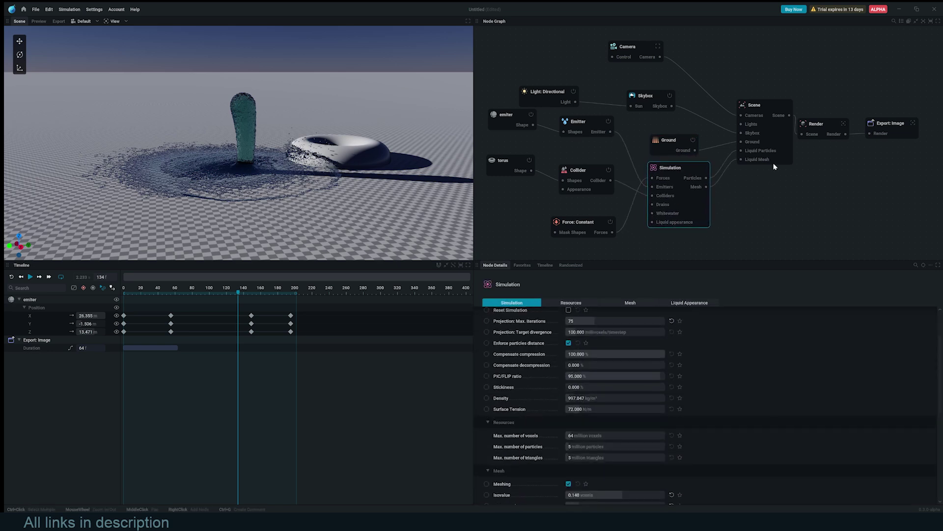
Step: Review how the graph fits together by selecting the Scene node, the torus and Collider pair, and the whole node network
left_click(767, 110)
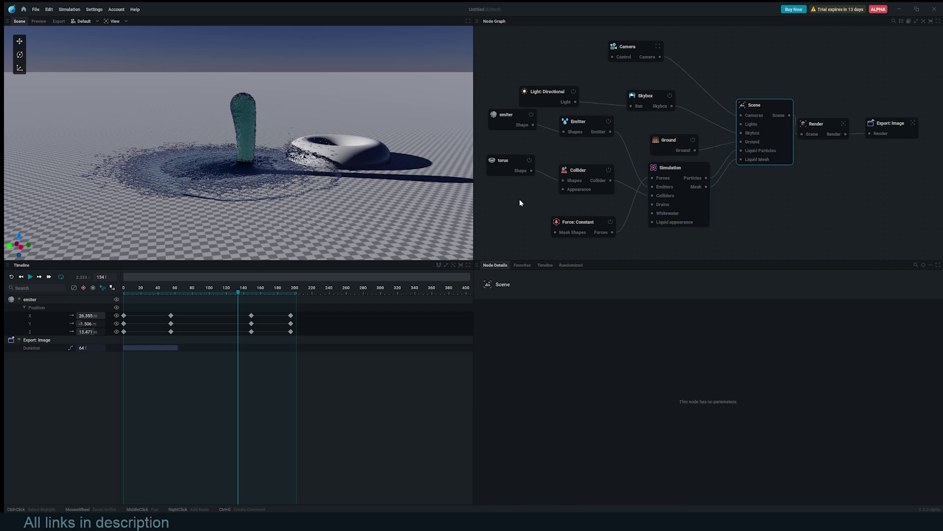
left_click_drag(592, 155, 514, 178)
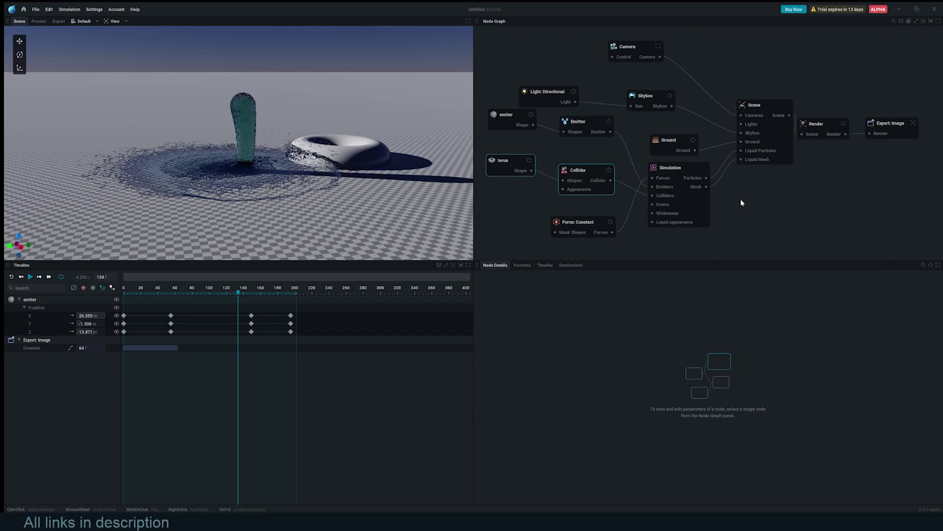
left_click_drag(903, 56, 498, 226)
left_click(796, 174)
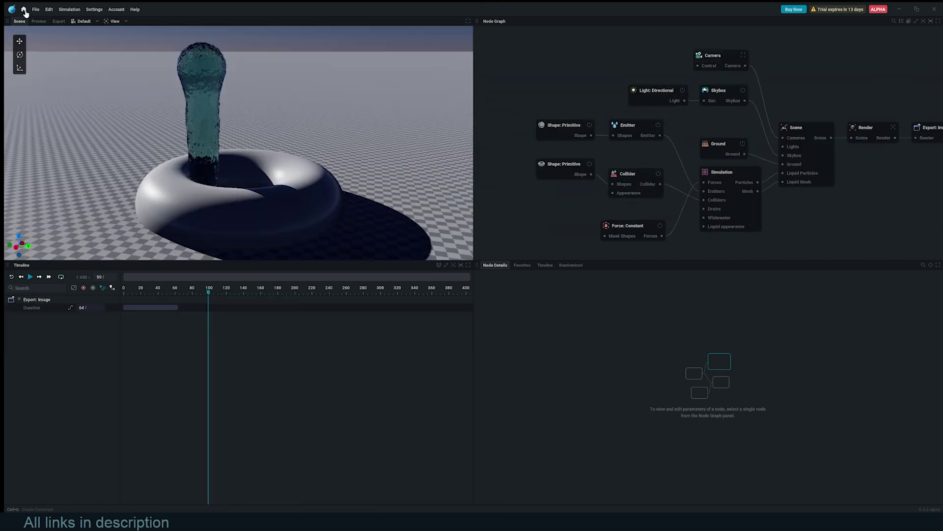
Step: Open the preset library from the home page and browse the available presets
left_click(24, 10)
left_click(37, 123)
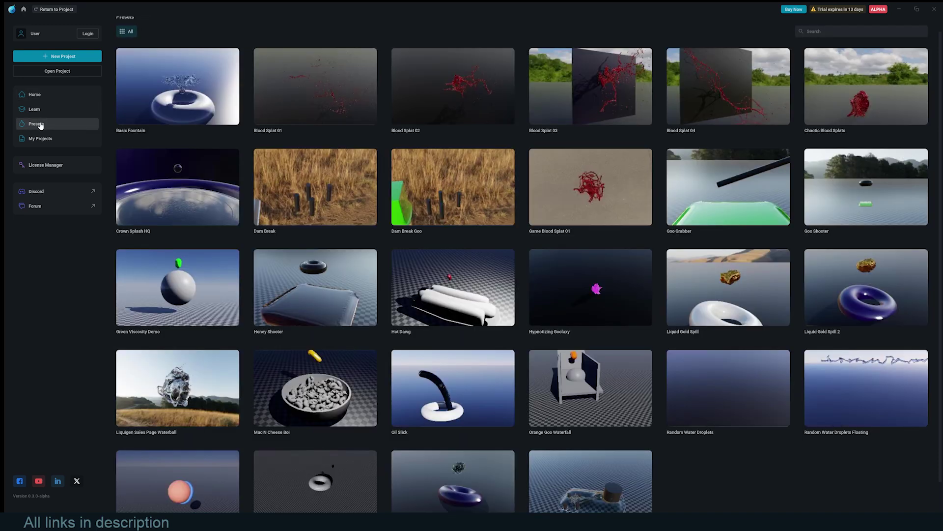
scroll(498, 226, "down", 1)
scroll(498, 224, "up", 2)
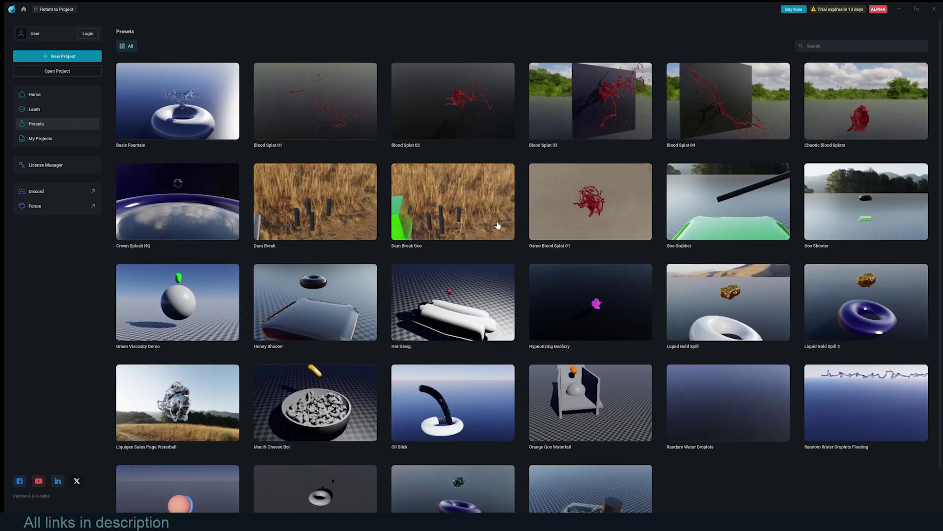
Step: Return to the project and delete the sphere Shape: Primitive node that feeds the Emitter
left_click(605, 121)
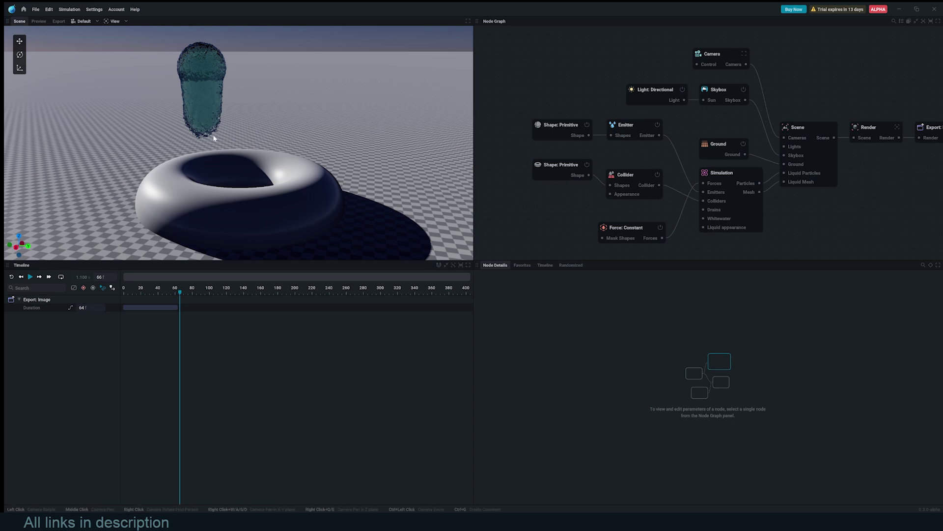
scroll(210, 121, "down", 2)
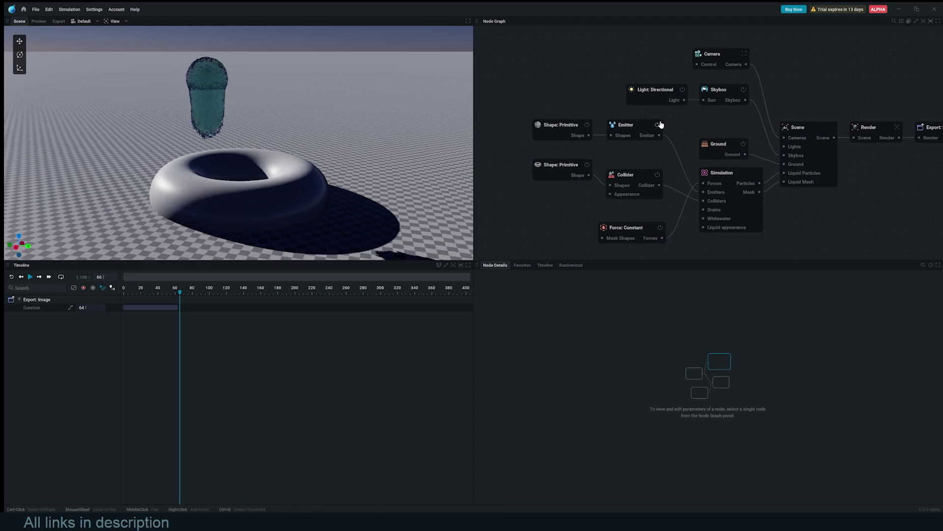
scroll(570, 171, "up", 2)
left_click(543, 121)
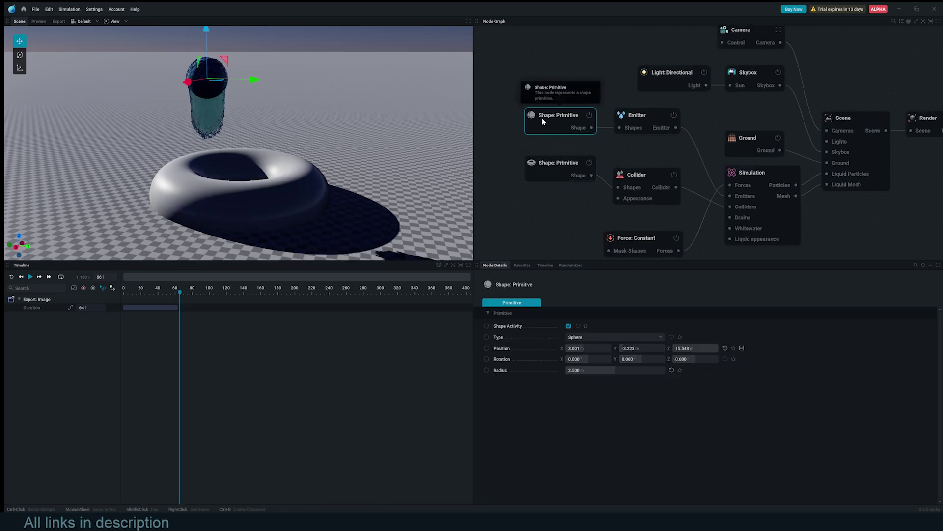
key("Delete")
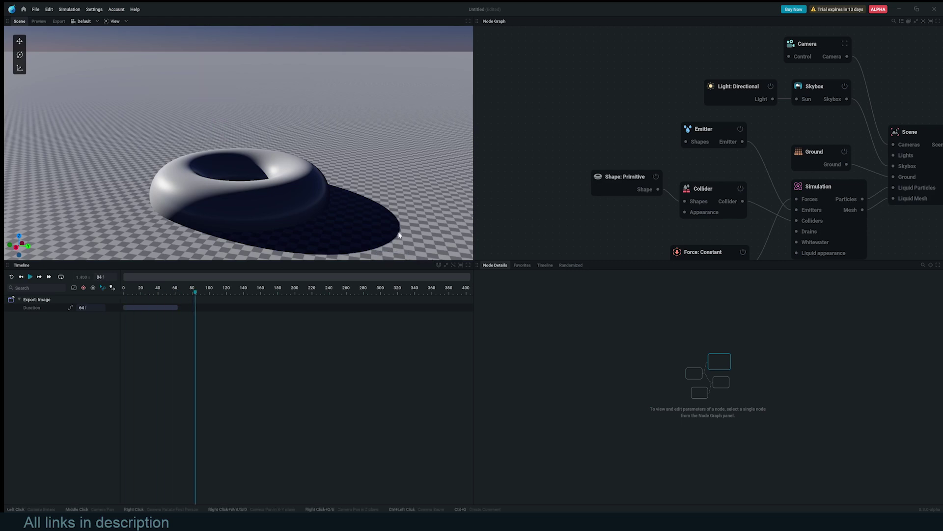
Step: Add a new sphere Shape: Primitive node and connect its Shape output to the Emitter's Shapes input
key("ctrl+z")
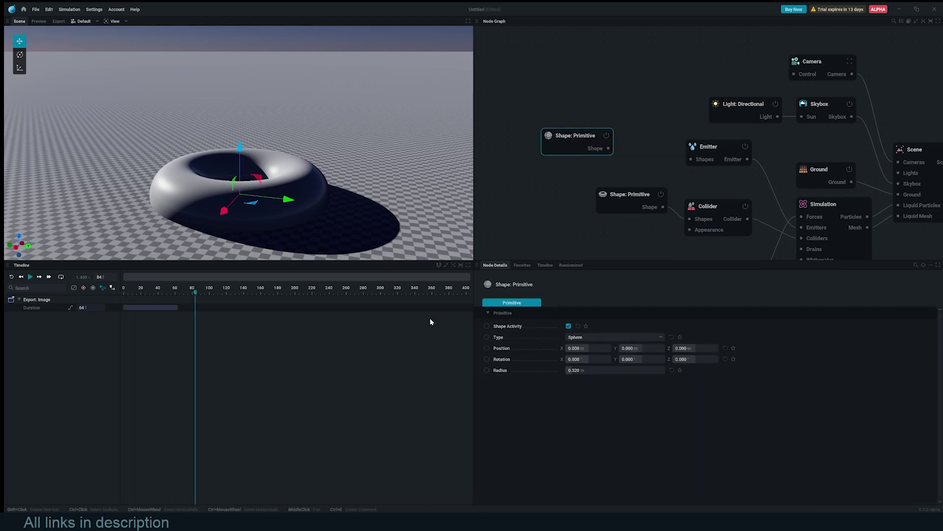
left_click_drag(610, 148, 693, 158)
left_click(694, 158)
left_click(575, 141)
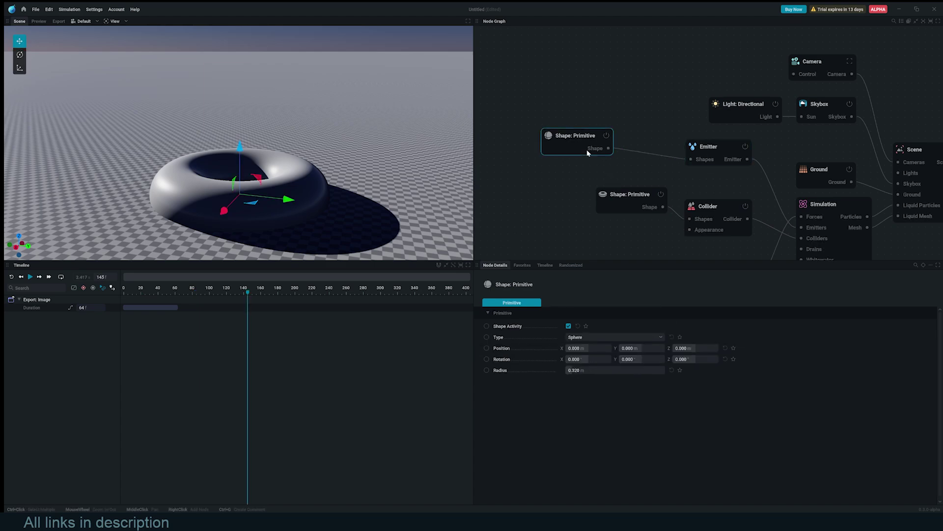
Step: Enlarge the sphere to a radius of about 2.987 m, raise it to about Z 14.579 m, and run the simulation from the start
left_click_drag(584, 370, 656, 370)
left_click_drag(240, 147, 321, 34)
key("r")
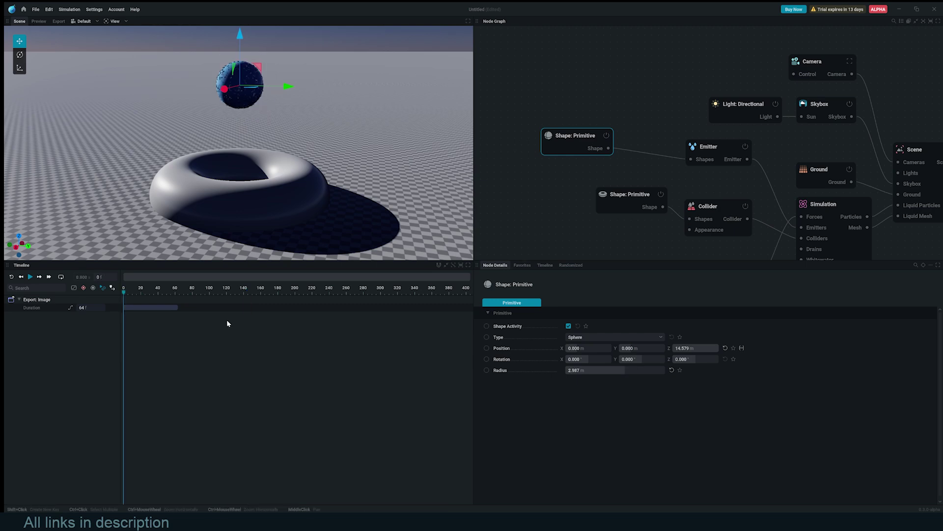
key("space")
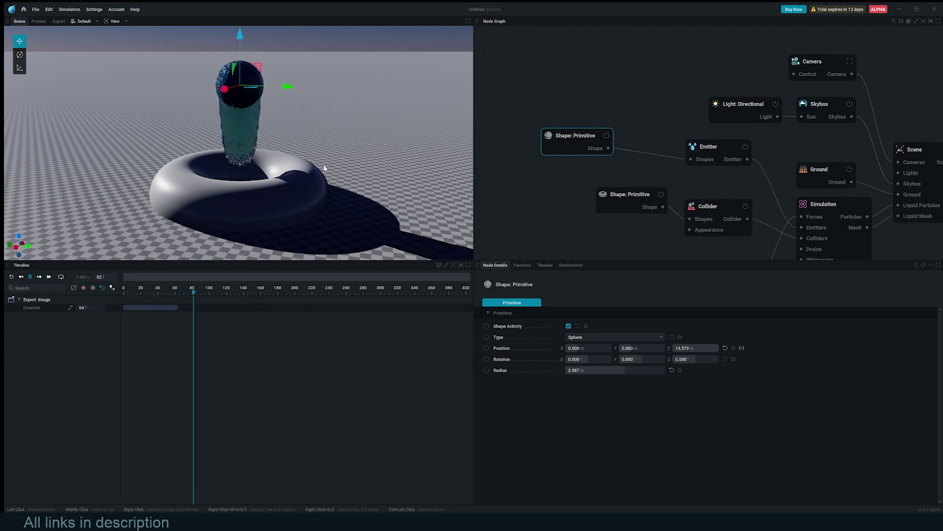
key("space")
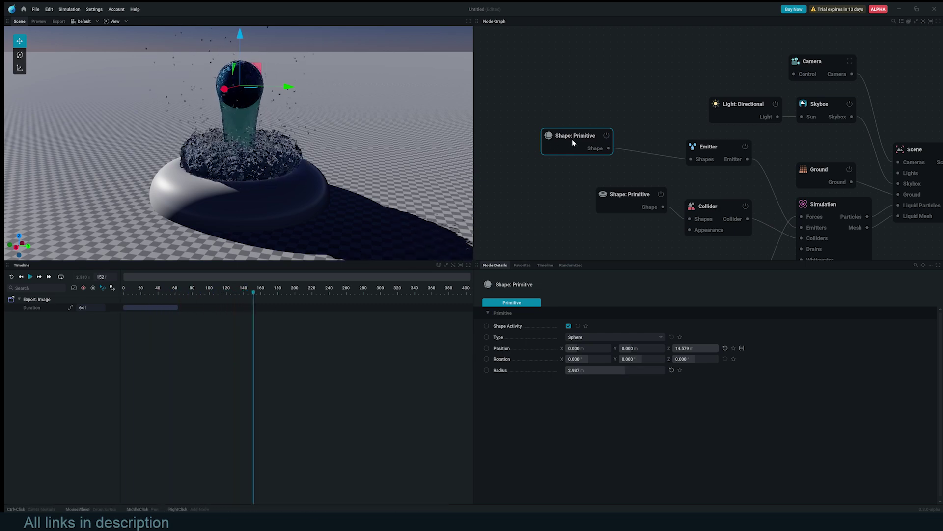
Step: Change the emitter shape's type to Box and enlarge it, entering 10 m for its X size
left_click(623, 338)
left_click(573, 355)
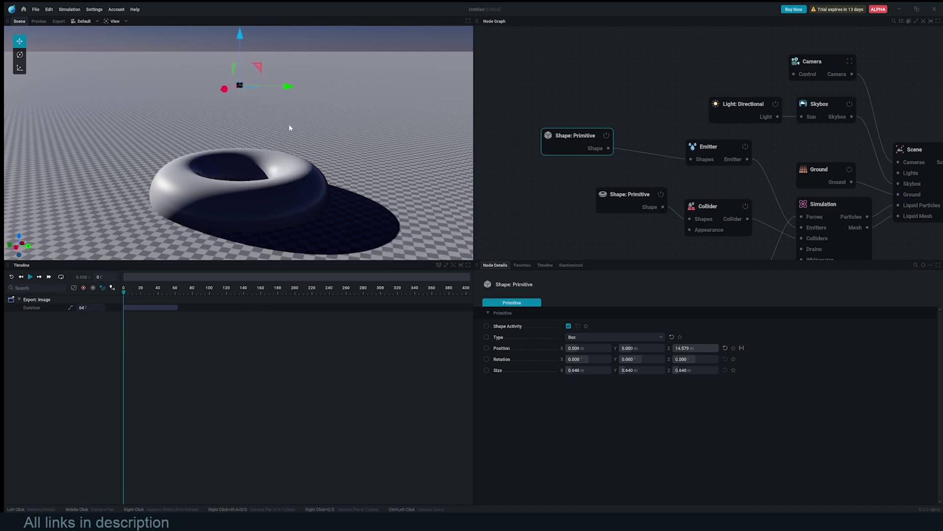
left_click_drag(577, 370, 722, 370)
left_click(592, 369)
type("10")
key("Return")
Step: Delete the torus Shape: Primitive node from the Collider and play the simulation
left_click(629, 195)
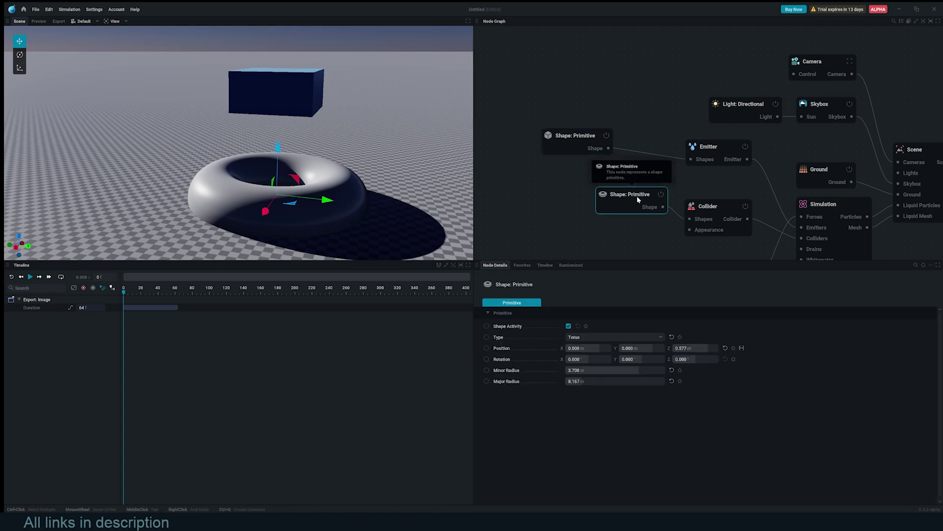
key("Delete")
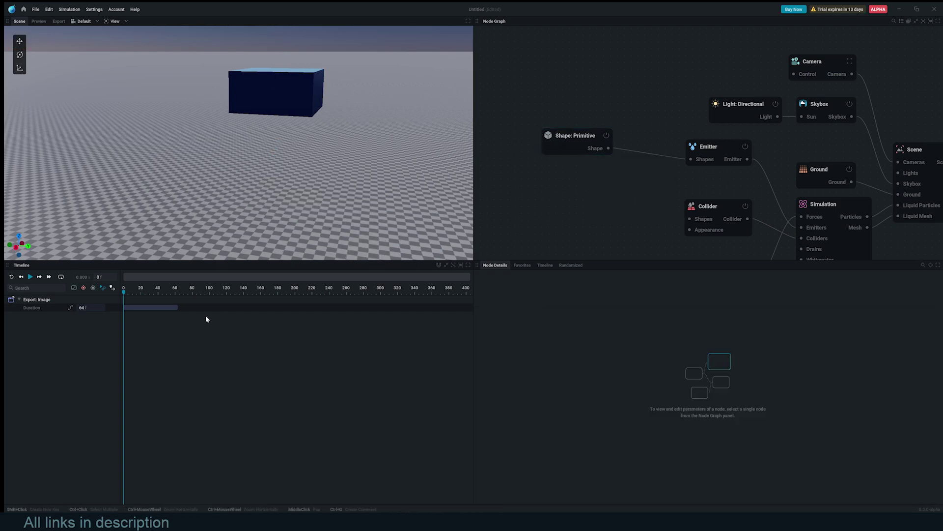
key("space")
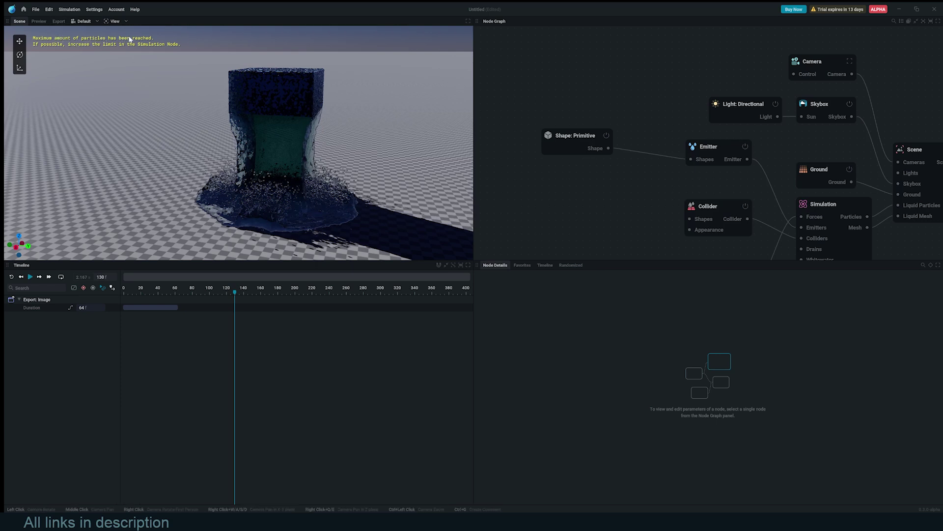
Step: Raise the Simulation node's maximum number of particles to 21 million and run the simulation again
middle_click_drag(646, 154, 598, 126)
left_click(790, 177)
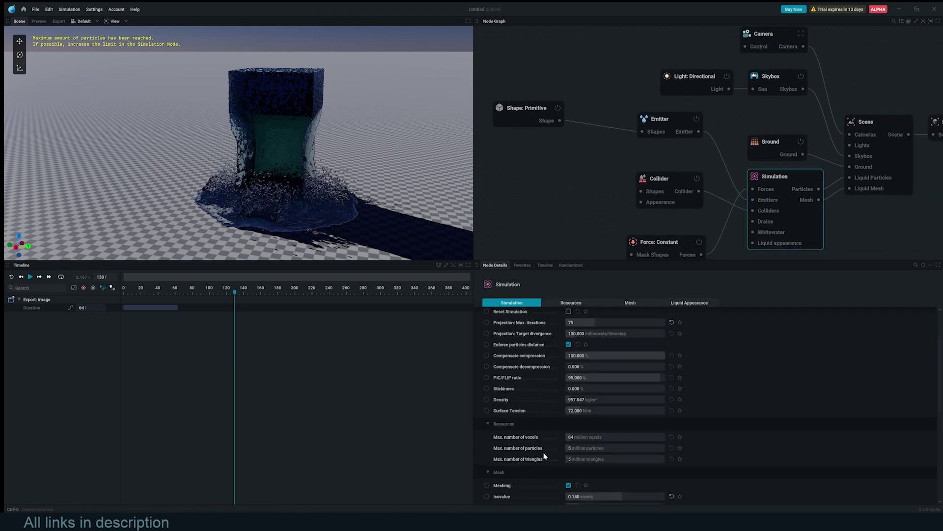
mouse_move(537, 449)
left_click_drag(589, 448, 601, 448)
left_click(586, 469)
key("space")
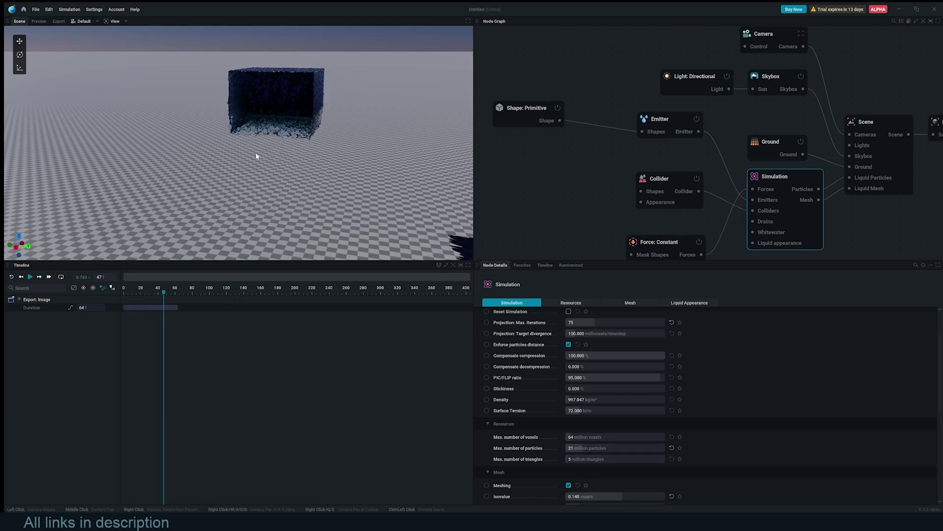
Step: Set the Emitter's emission mode to Fill and play the simulation
left_click(662, 124)
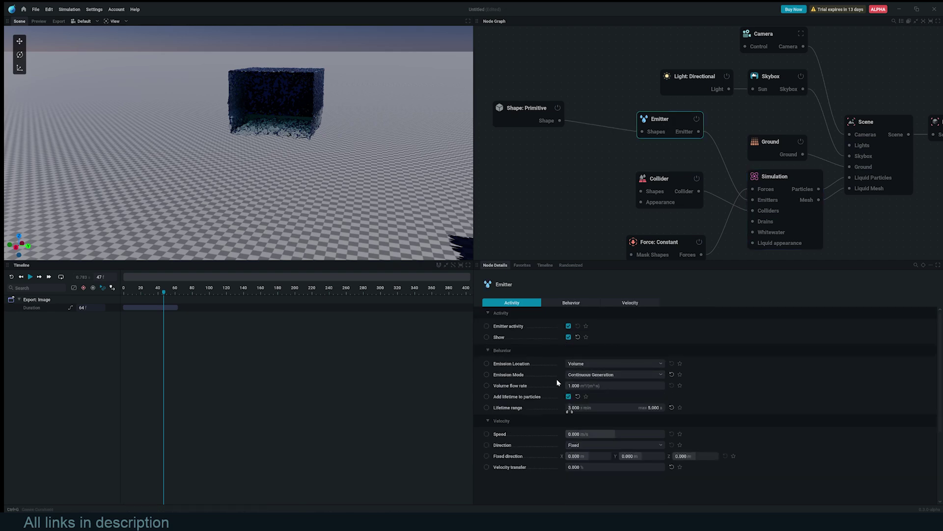
left_click(591, 374)
left_click(584, 390)
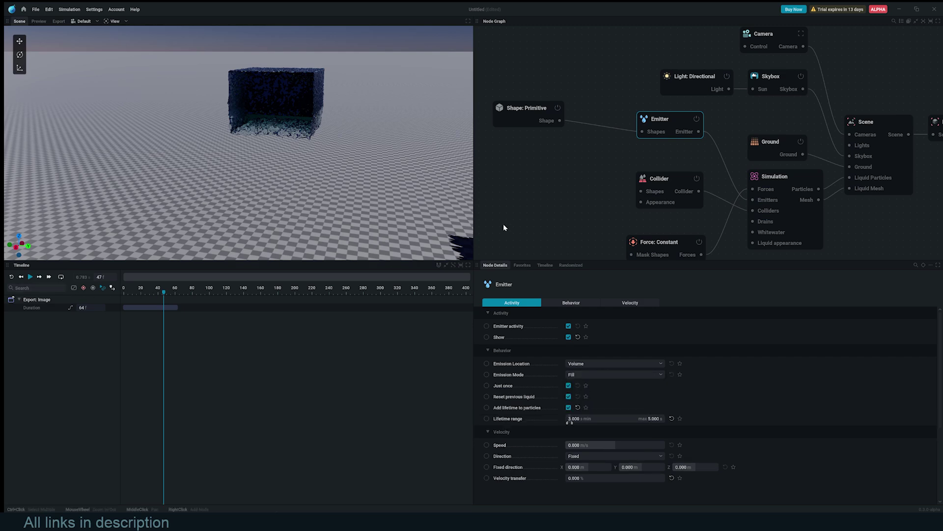
key("space")
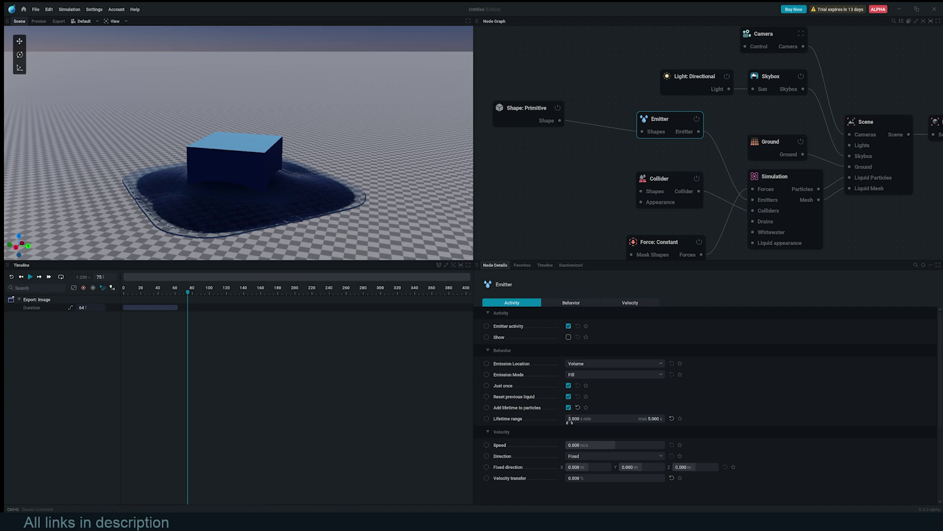
Step: Switch to the browser to view the Zombie Crawl animation on Mixamo and return to LiquiGen
mouse_move(244, 521)
left_click(313, 495)
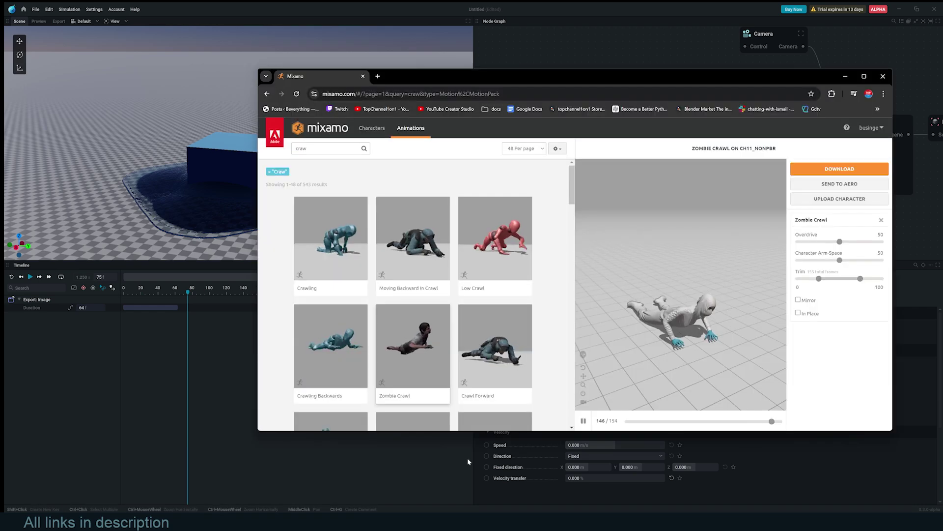
left_click(782, 474)
Step: Add an Import node below the box's Shape: Primitive node and load Zombie Crawl.fbx into it
right_click(541, 182)
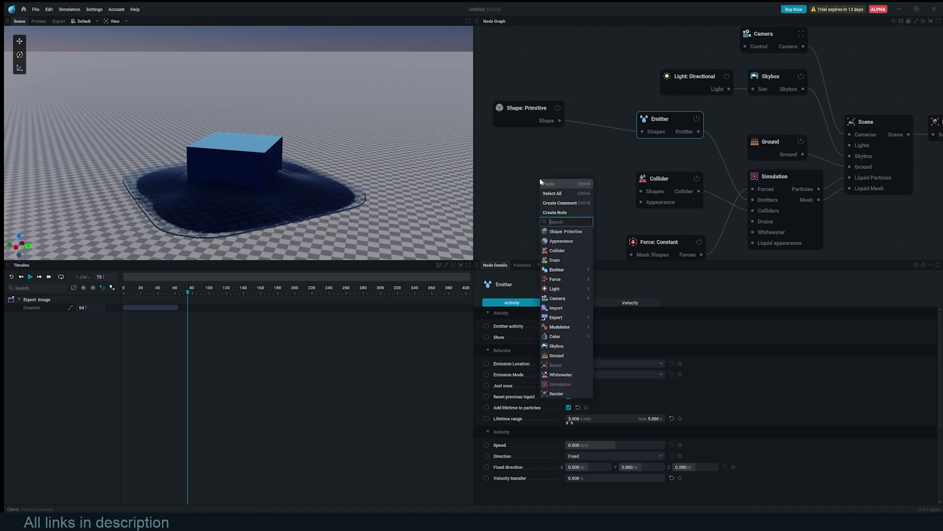
left_click(564, 308)
left_click_drag(574, 220, 496, 191)
scroll(545, 207, "down", 2)
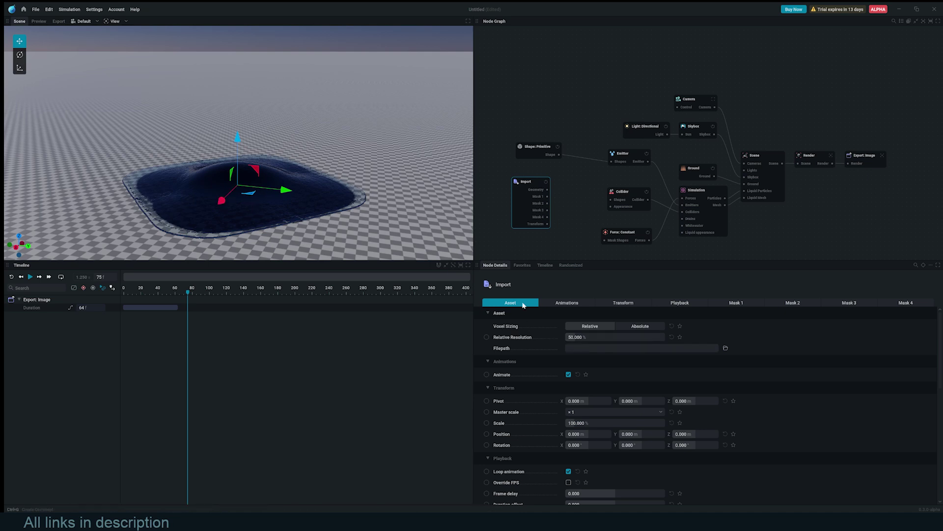
left_click(727, 349)
double_click(119, 83)
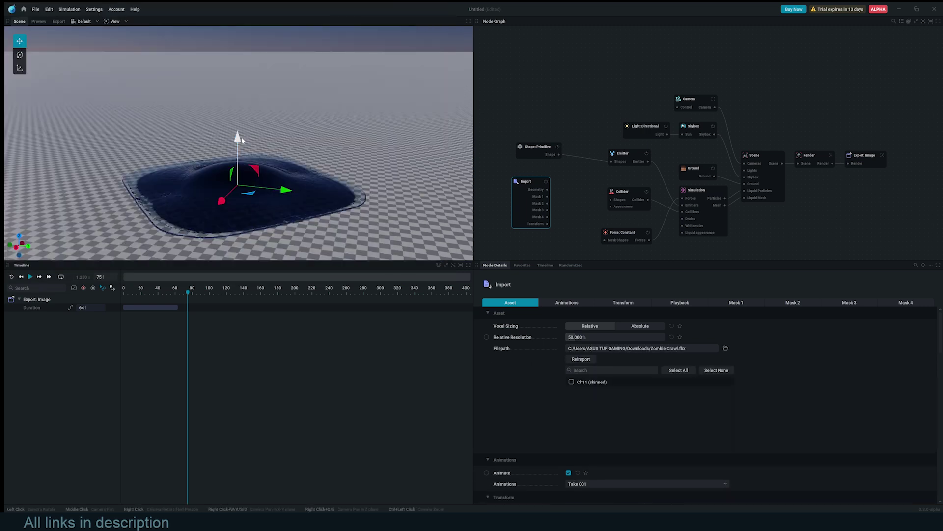
Step: Raise the imported figure to about Z 10.191 m and connect the Import node's Geometry output to the Collider's Shapes input
left_click_drag(238, 138, 239, 60)
scroll(520, 181, "up", 3)
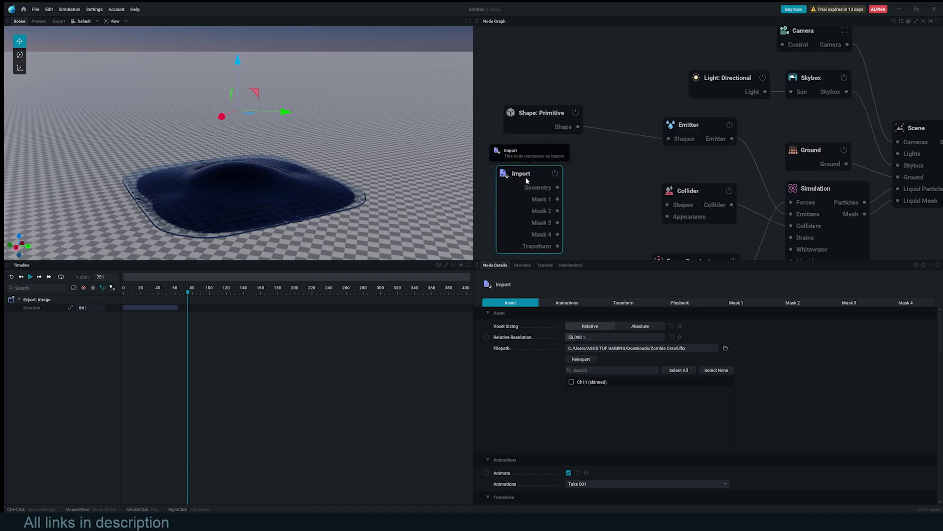
scroll(828, 189, "down", 5)
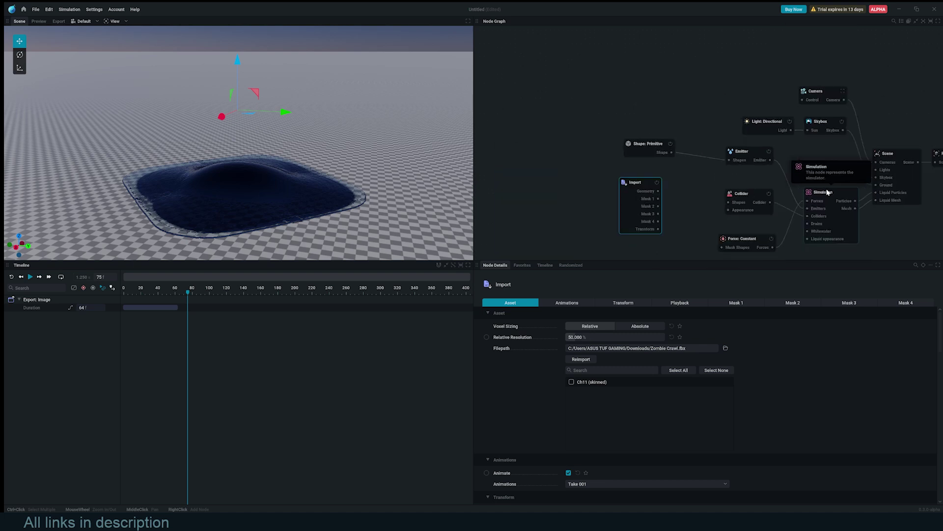
scroll(718, 221, "up", 6)
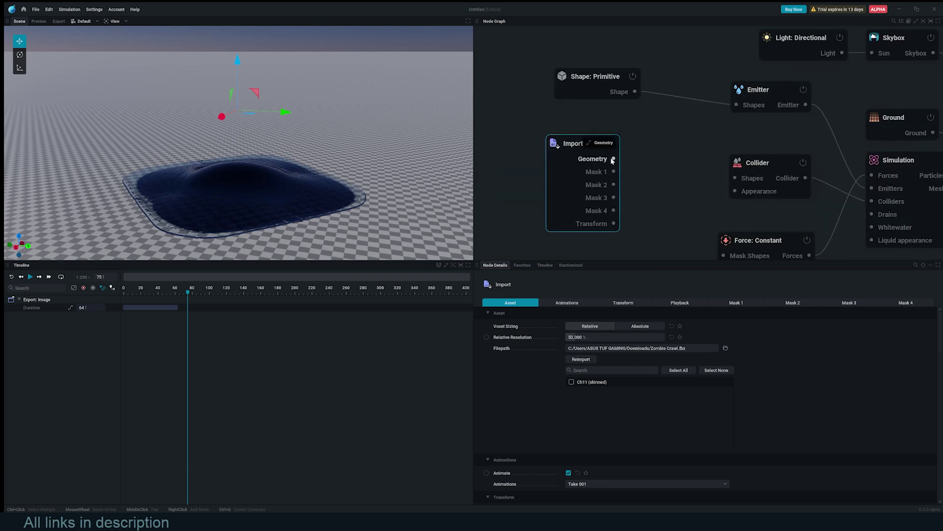
left_click_drag(614, 160, 627, 167)
left_click_drag(722, 173, 734, 178)
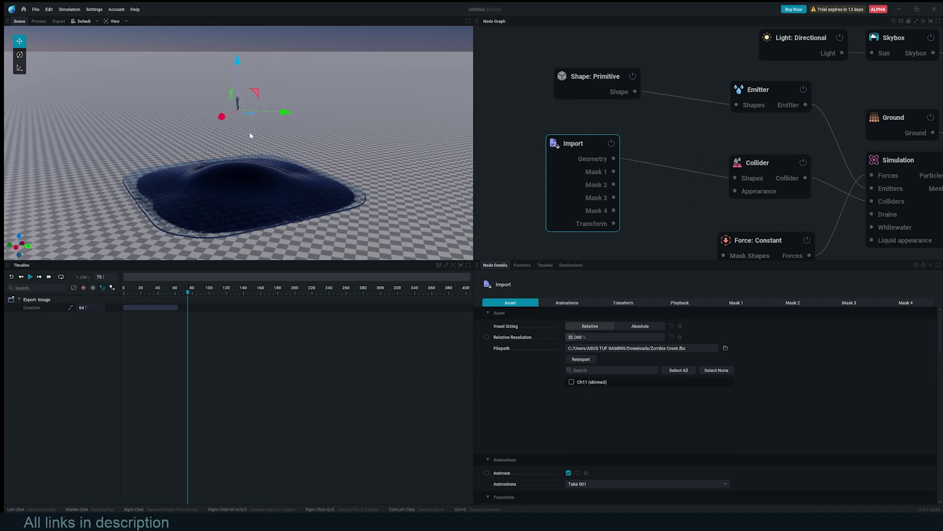
Step: Play the simulation to check whether the imported figure moves, viewing it from a lower angle
left_click_drag(253, 139, 69, 286)
key("space")
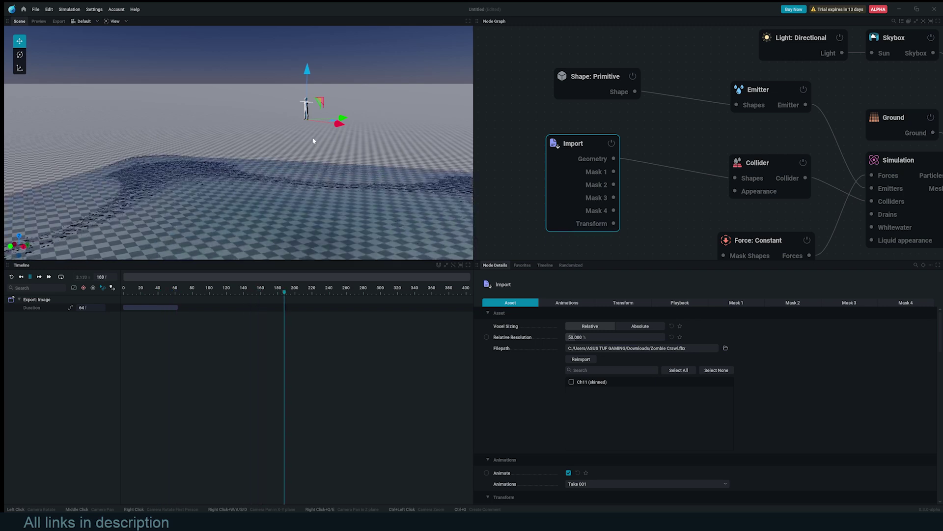
key("space")
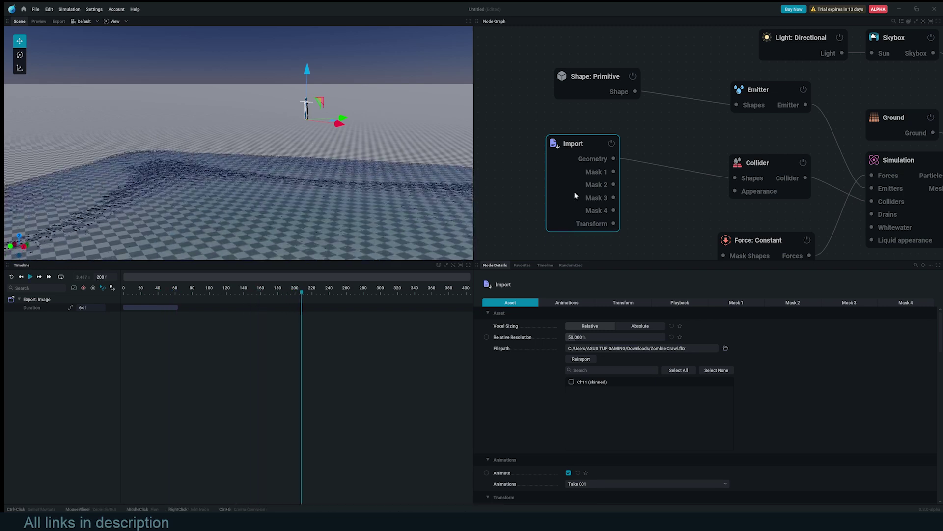
Step: Set the Import node's animation to mixamo.com and replay the simulation from the start
scroll(514, 393, "down", 3)
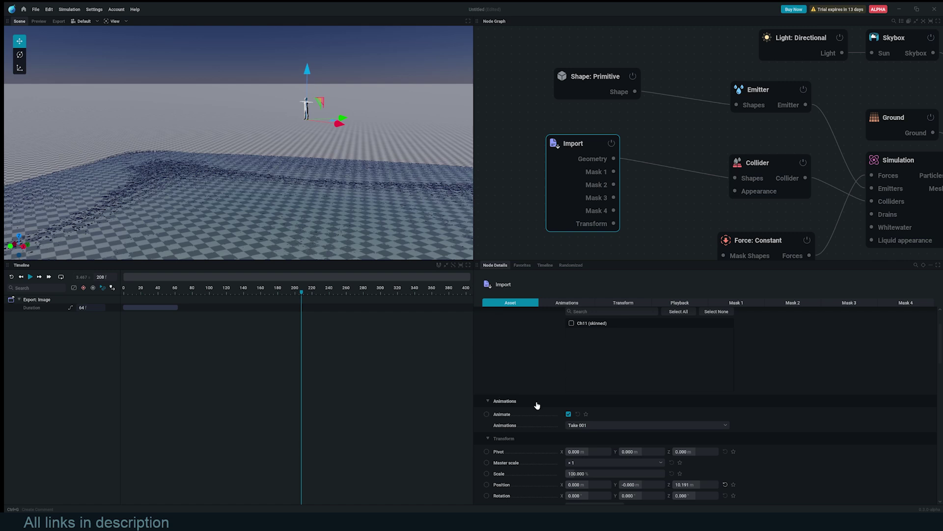
left_click(636, 425)
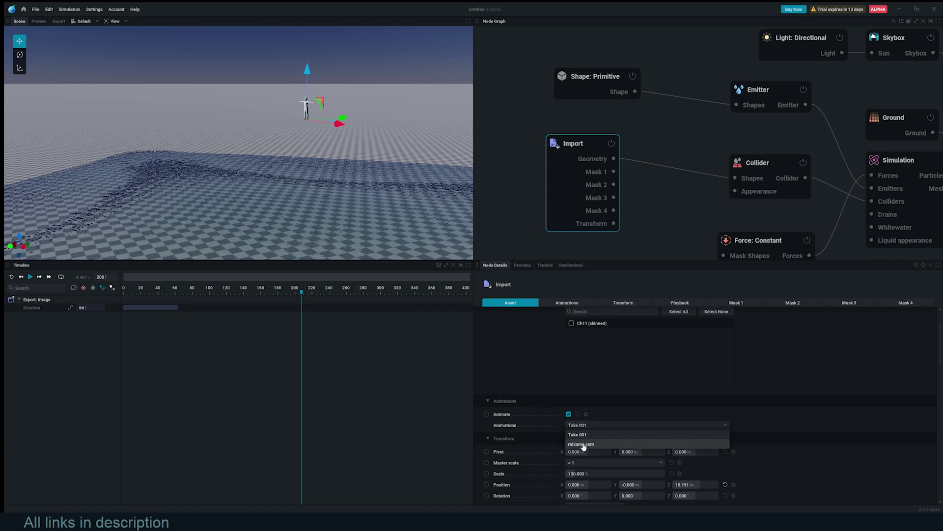
left_click(582, 444)
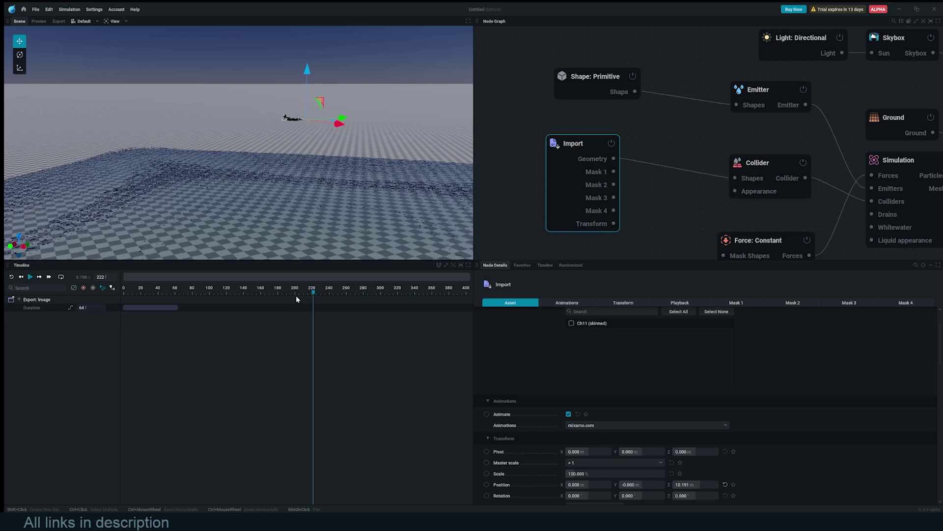
key("r")
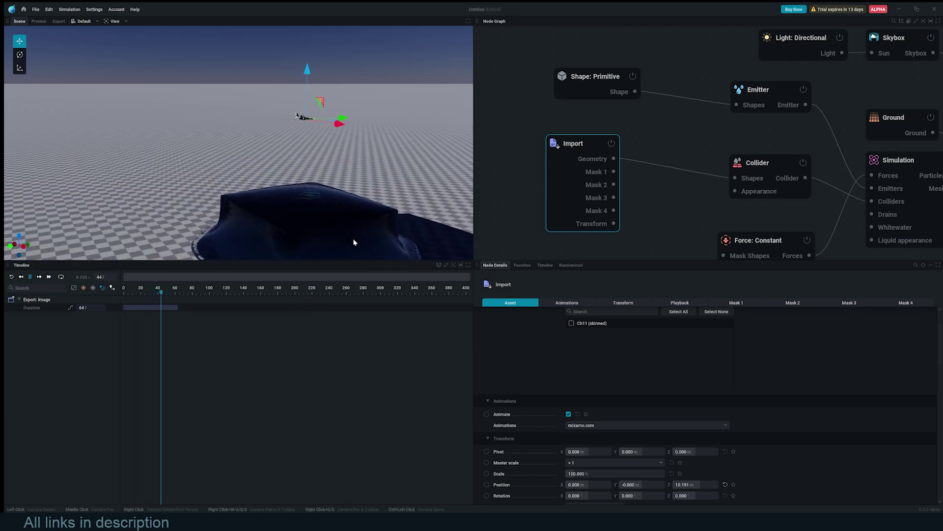
left_click(603, 426)
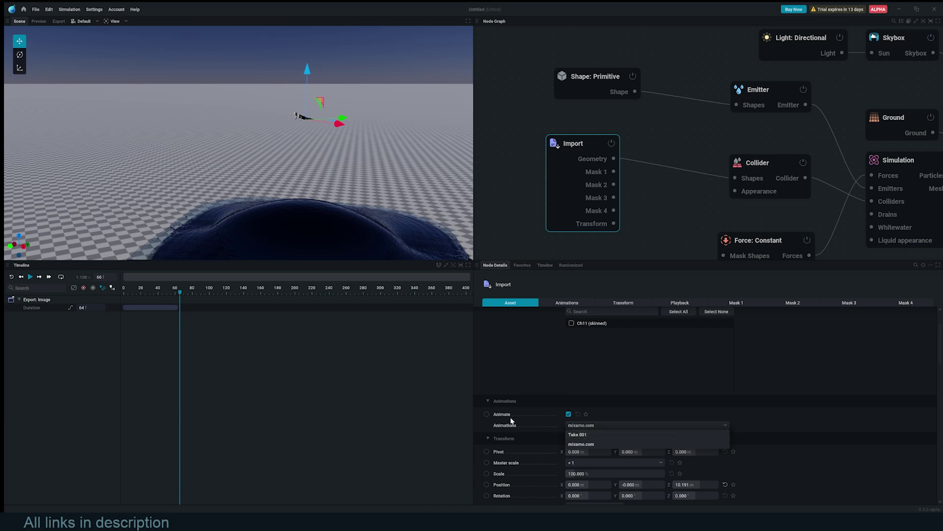
left_click(792, 408)
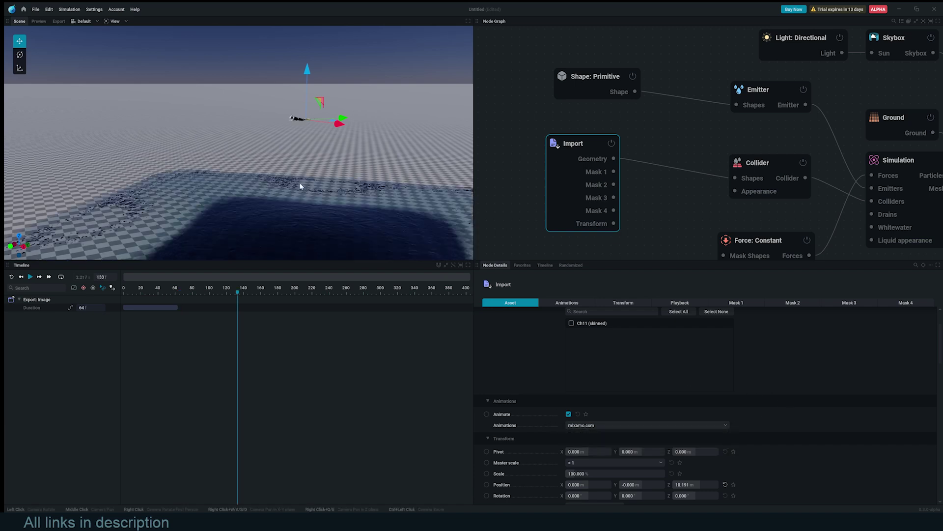
scroll(536, 374, "down", 3)
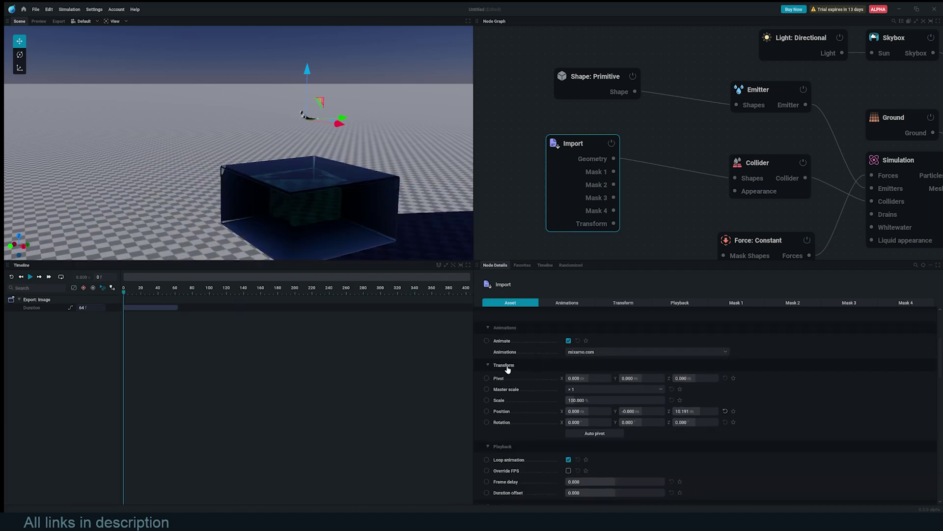
Step: Enlarge the imported figure by raising the Import node's Scale and play the simulation to check how it meets the liquid
scroll(604, 381, "down", 3)
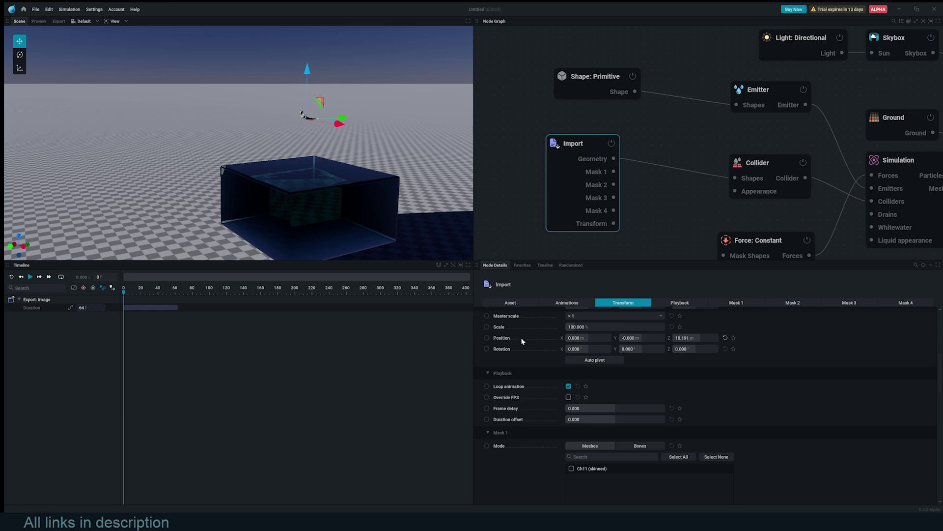
left_click_drag(577, 328, 622, 328)
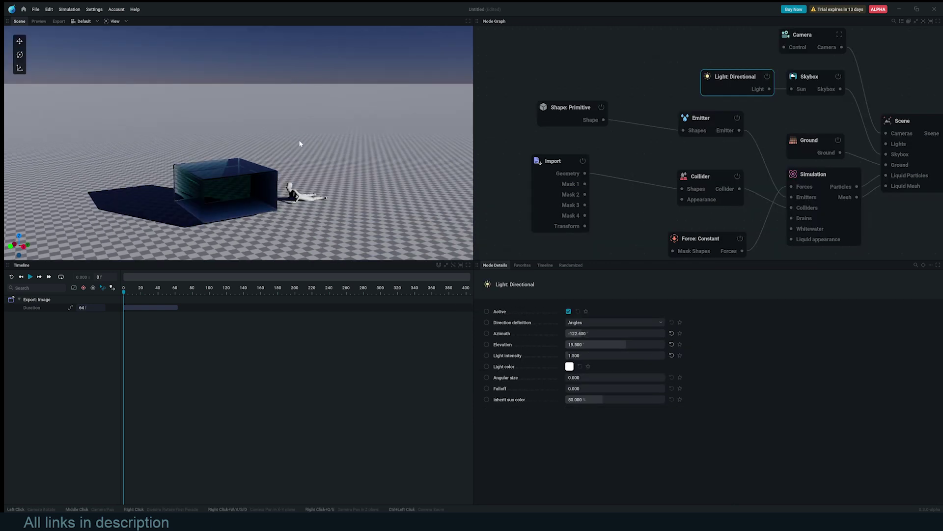
key("space")
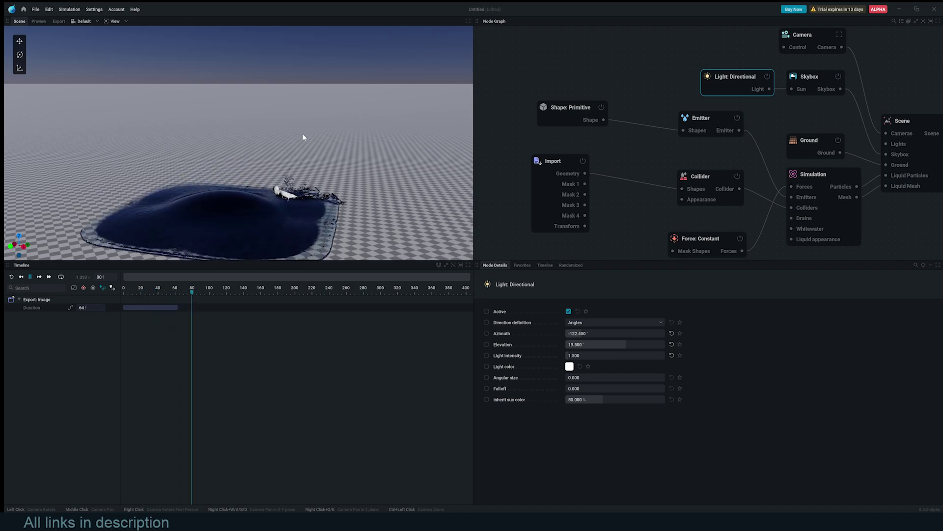
left_click_drag(243, 140, 233, 184)
left_click_drag(295, 192, 300, 125)
key("space")
Step: In the Simulation node's liquid appearance, turn off Refractive, set the Albedo colour to red, and return the timeline to the start
middle_click_drag(628, 133, 591, 152)
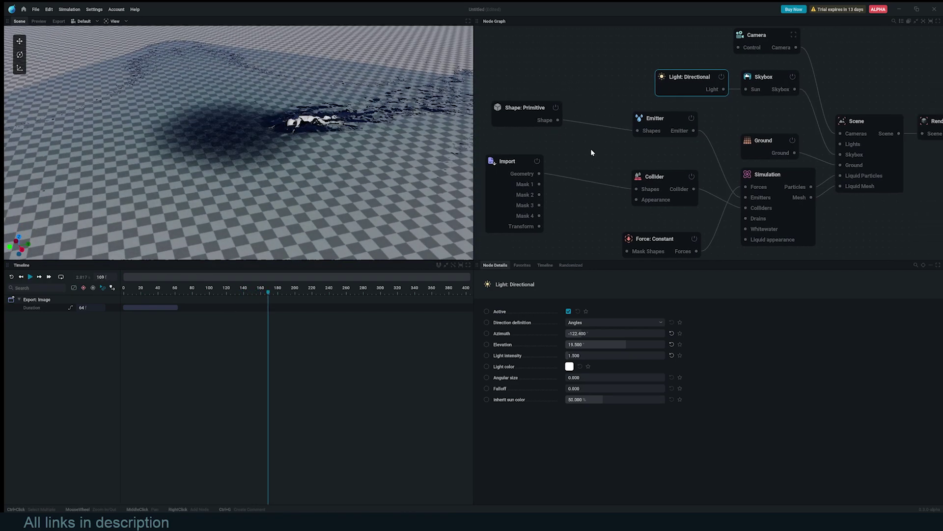
left_click(766, 177)
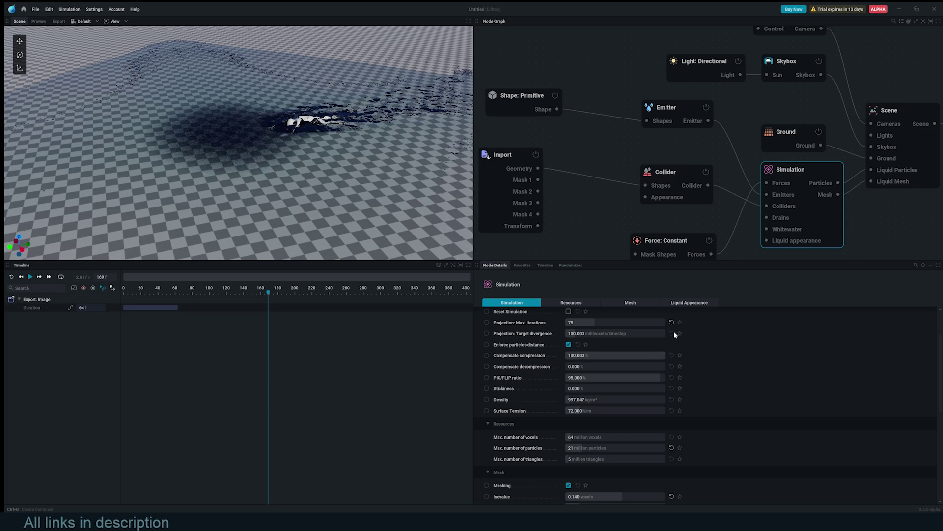
left_click(696, 303)
left_click(569, 348)
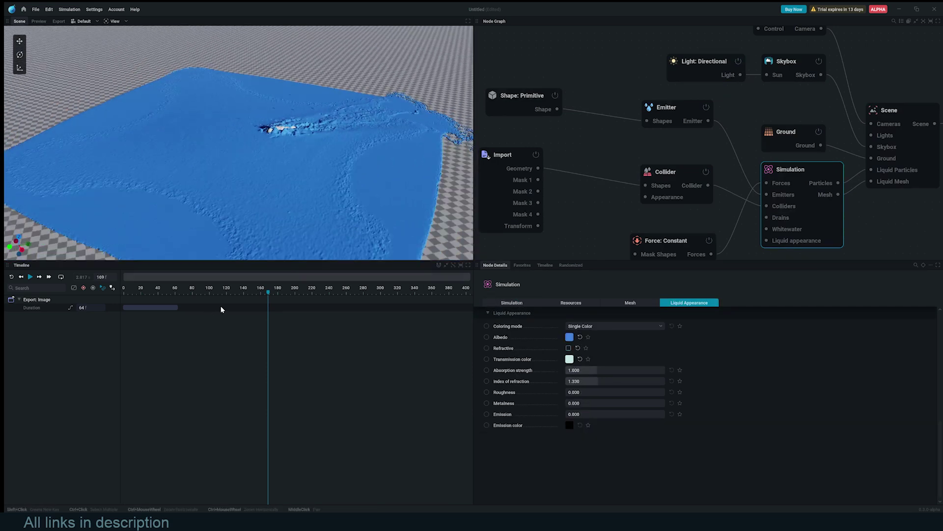
left_click(569, 337)
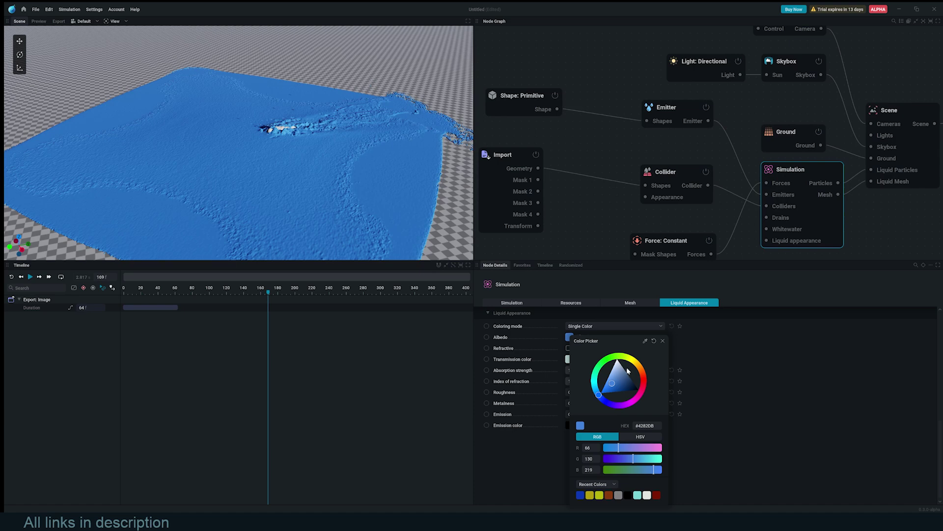
left_click_drag(643, 377, 644, 379)
left_click_drag(268, 293, 124, 283)
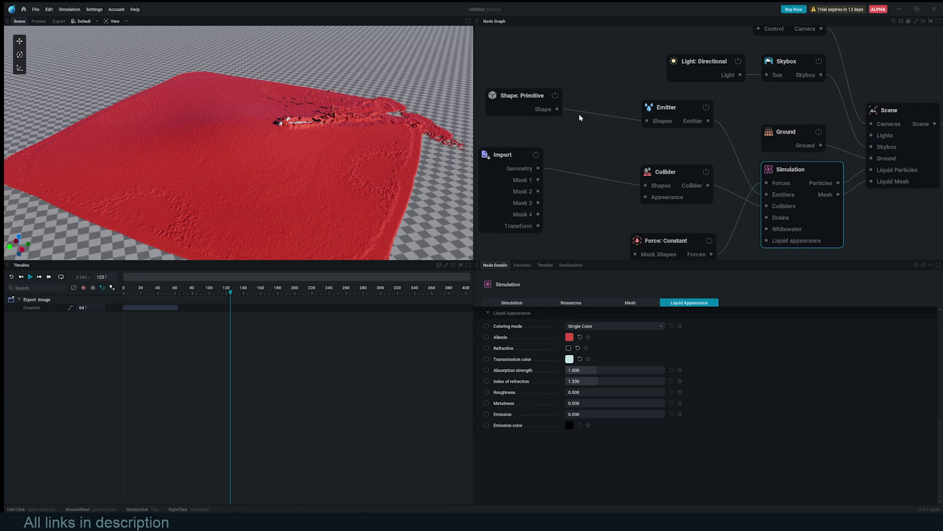
Step: Add a second Shape: Primitive node below the Import node and move Force: Constant aside to make room
scroll(599, 137, "down", 3)
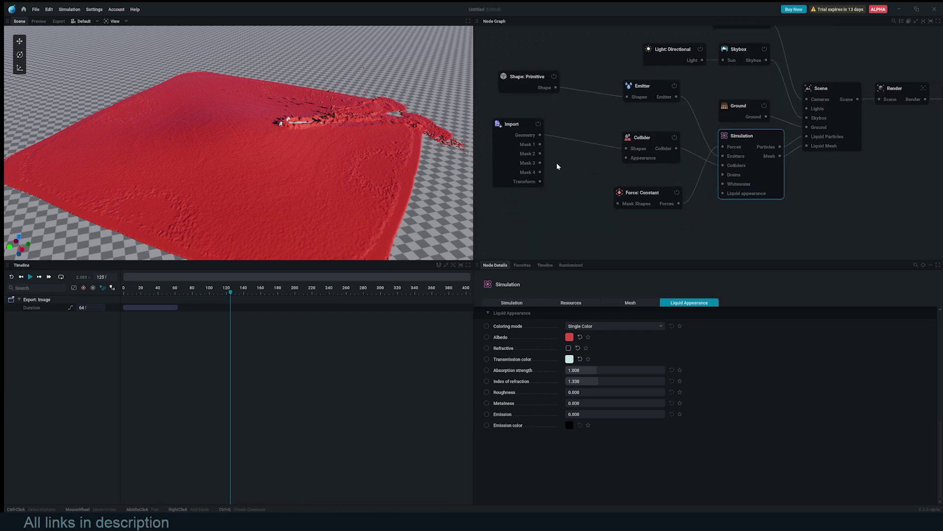
right_click(539, 193)
left_click(551, 245)
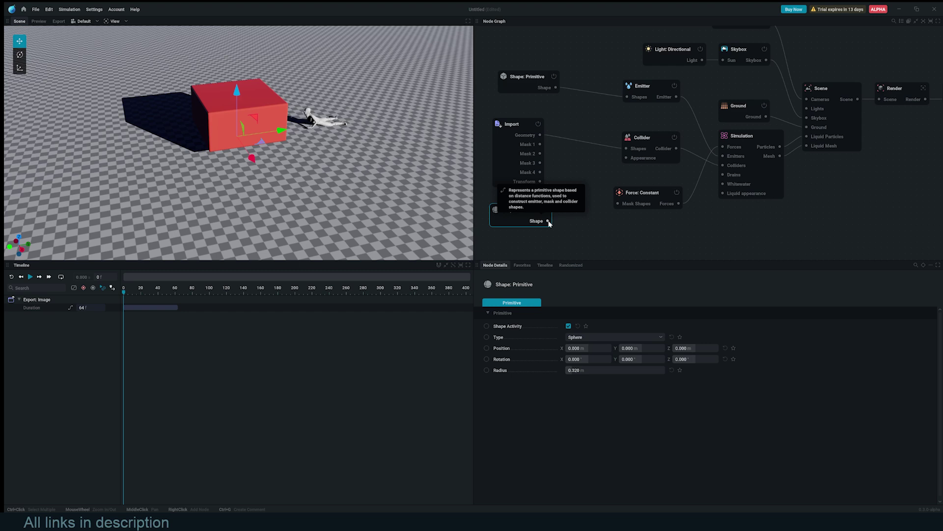
left_click_drag(547, 221, 599, 179)
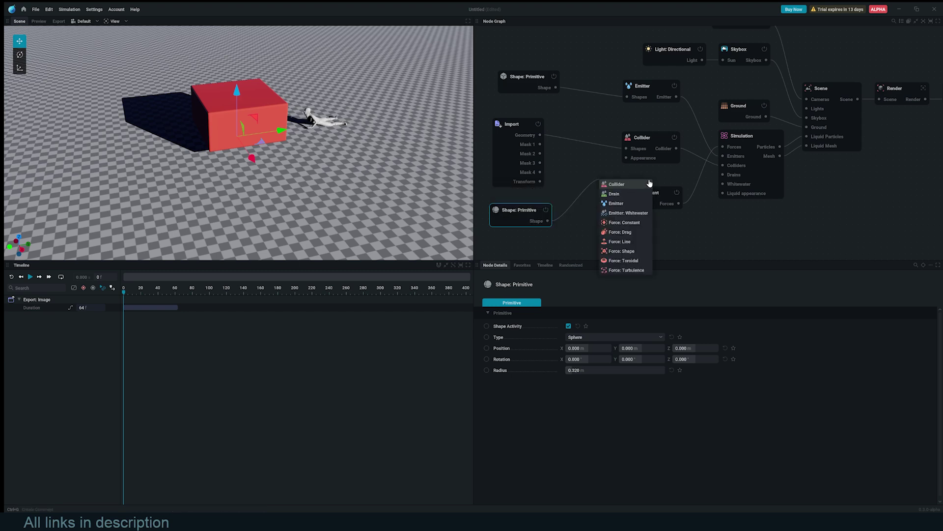
left_click(656, 176)
left_click_drag(655, 192, 686, 208)
Step: Add a Collider node beside the new Shape: Primitive, fed by its Shape output and connected to the Simulation's Colliders input
right_click(577, 191)
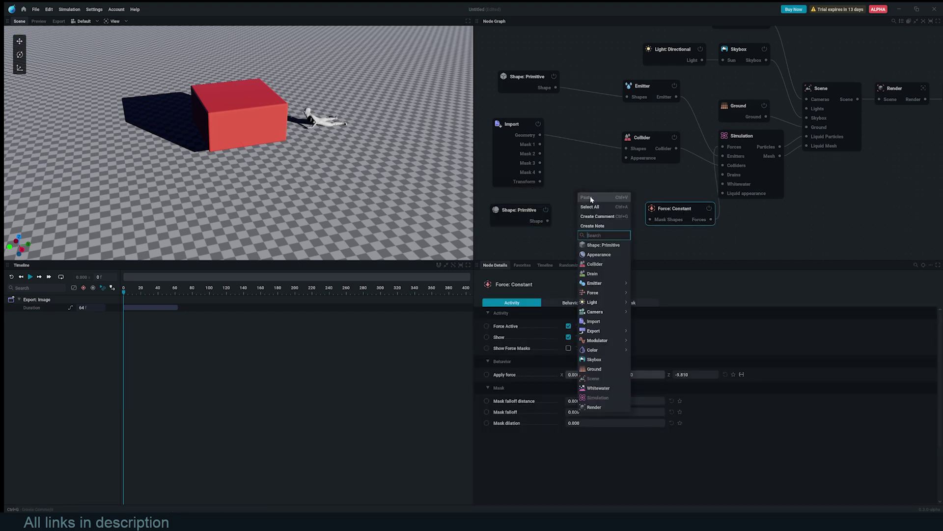
type("coll")
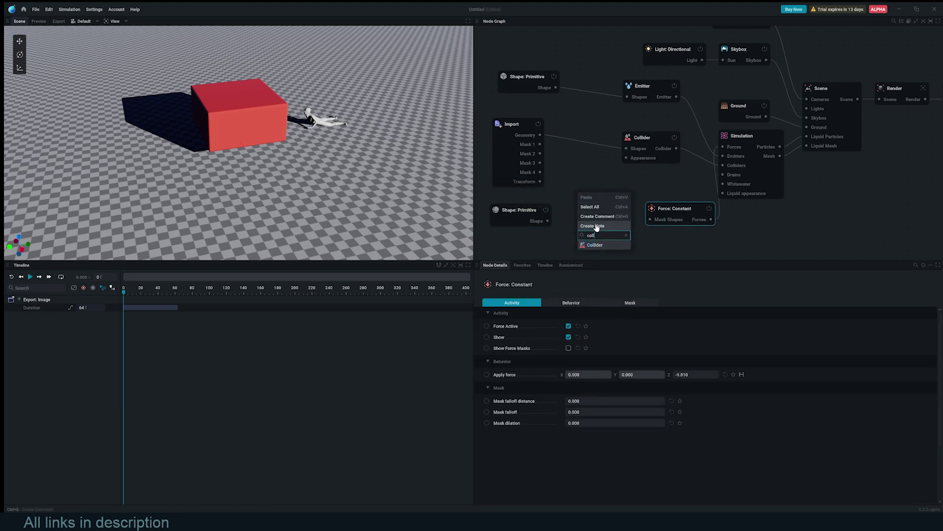
left_click(594, 245)
left_click_drag(547, 220, 723, 165)
Step: Change the new primitive to a Box, enlarge it to about 25 × 44 × 10 m and raise it to about Z 2.2 m
left_click(520, 212)
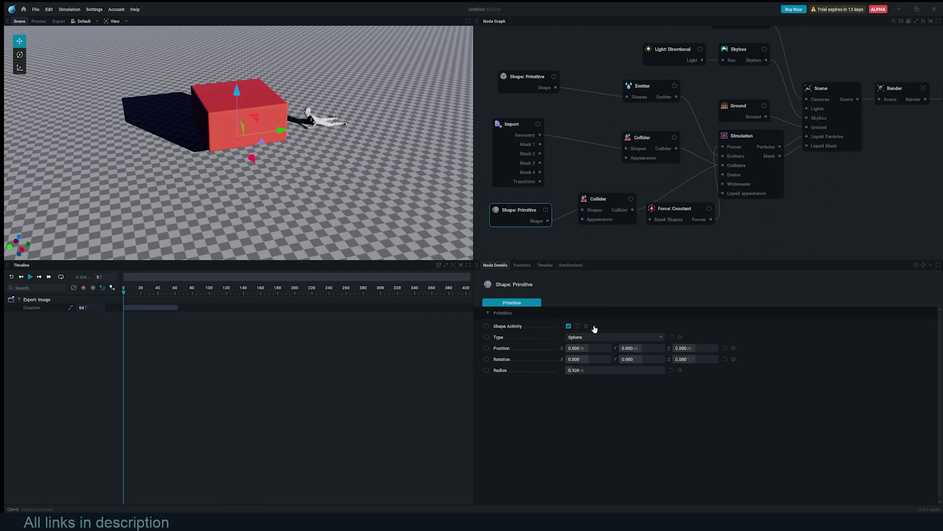
left_click(596, 335)
left_click(590, 357)
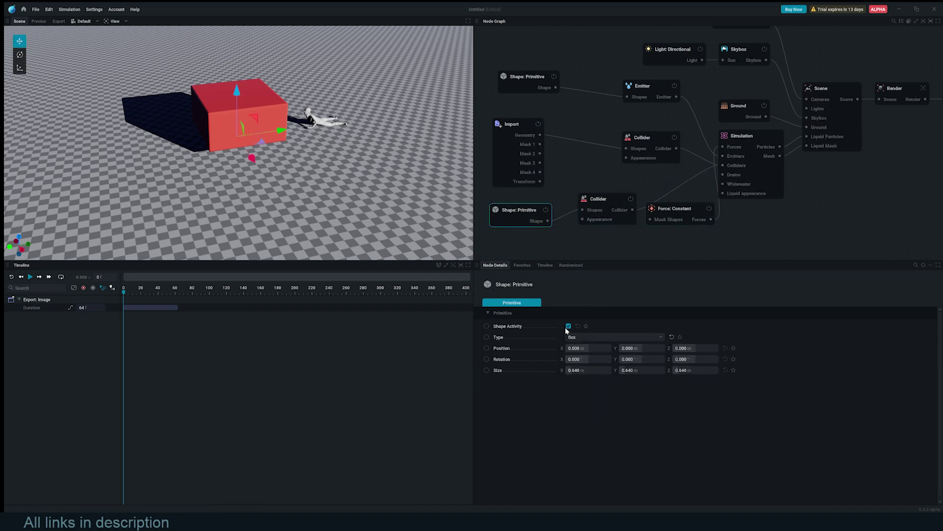
left_click(580, 370)
type("5")
key("Return")
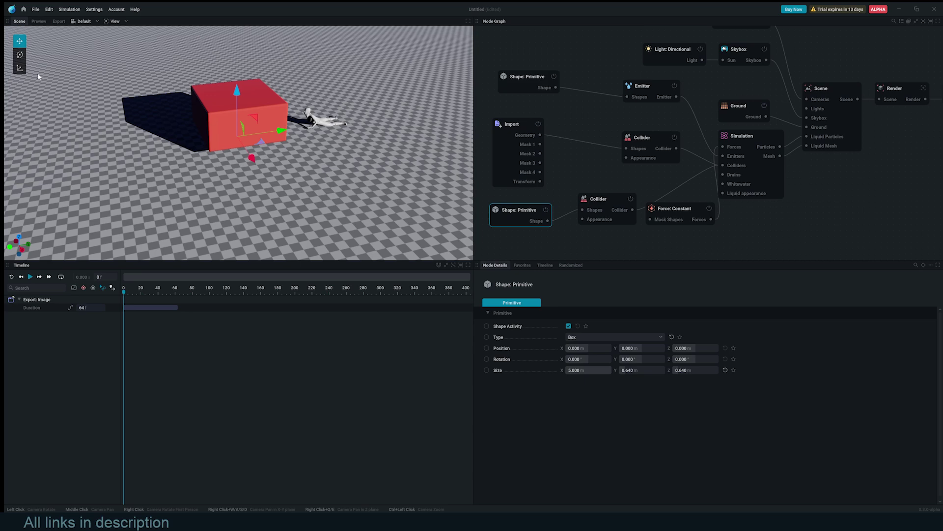
left_click(19, 68)
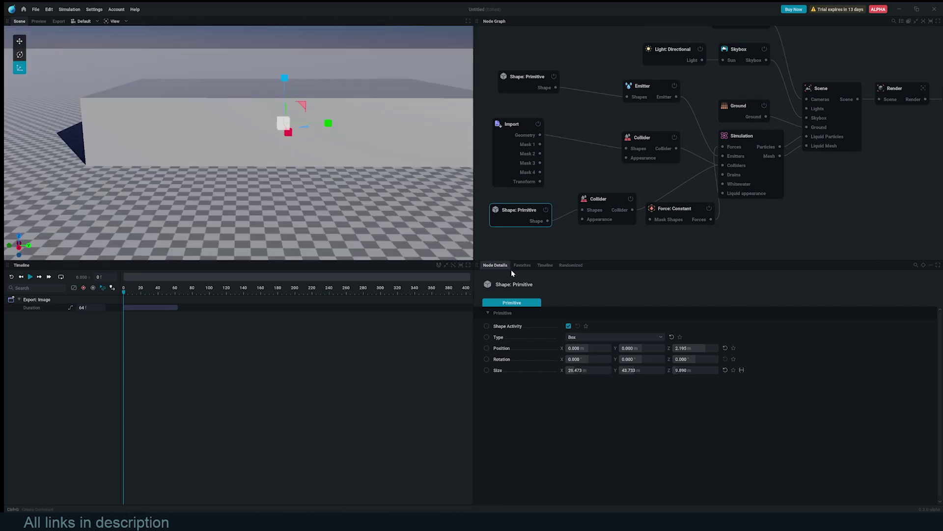
Step: Turn off Show for the new box's Collider and play the simulation to test it
left_click(596, 208)
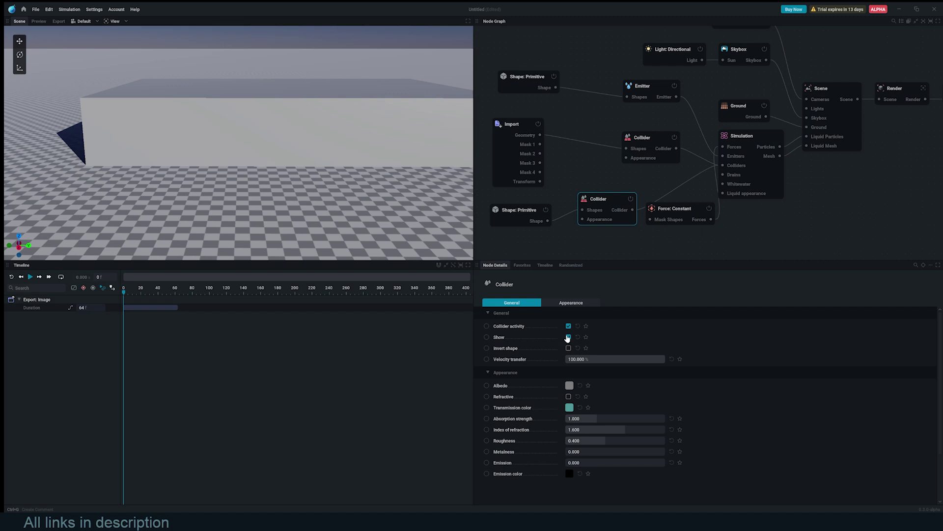
left_click(756, 132)
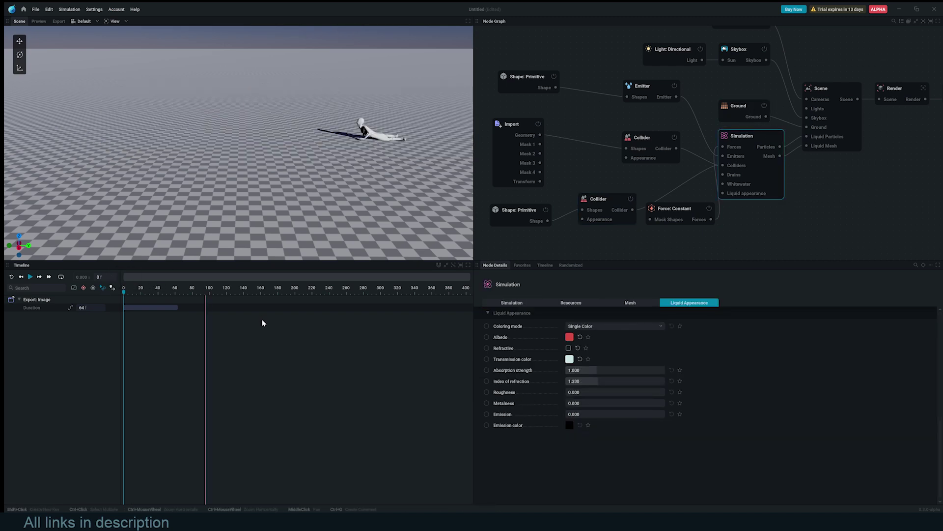
key("space")
key("space")
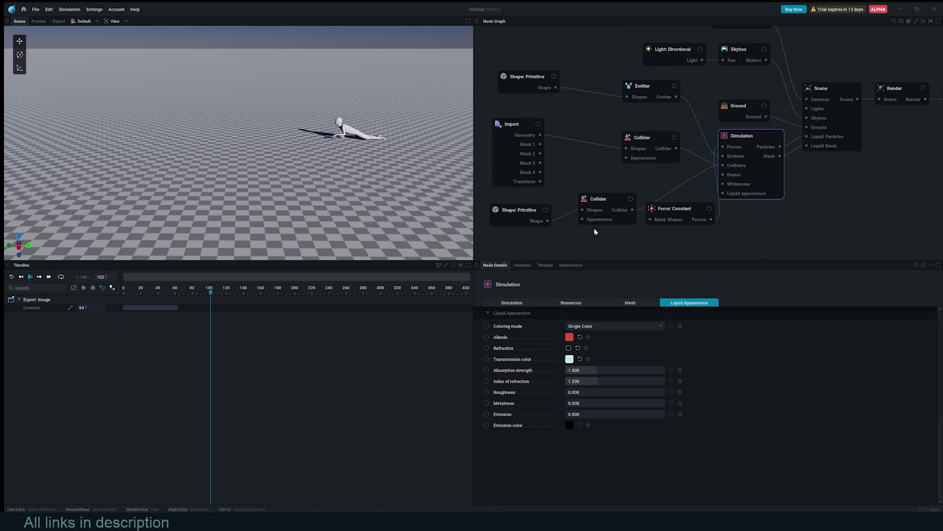
Step: Turn on Invert shape for the box's Collider so it acts as a container, and play the simulation
left_click(601, 202)
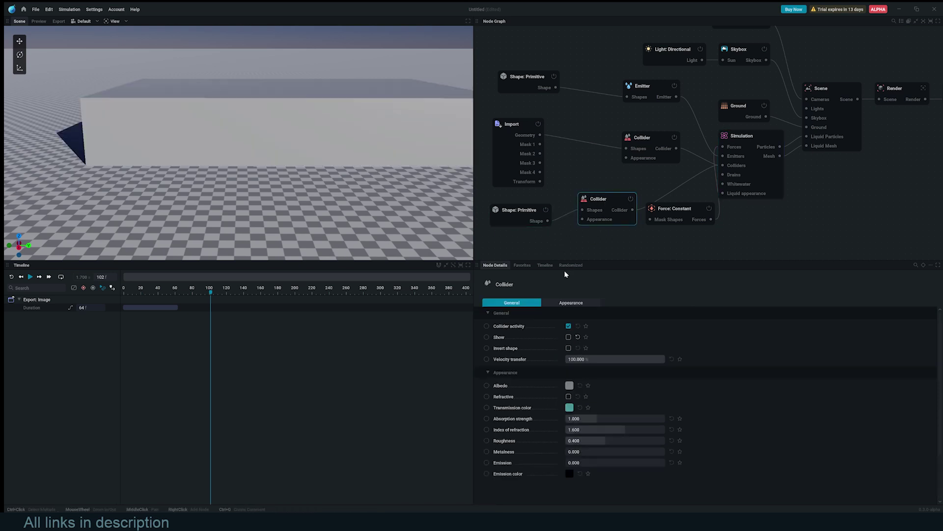
left_click(568, 348)
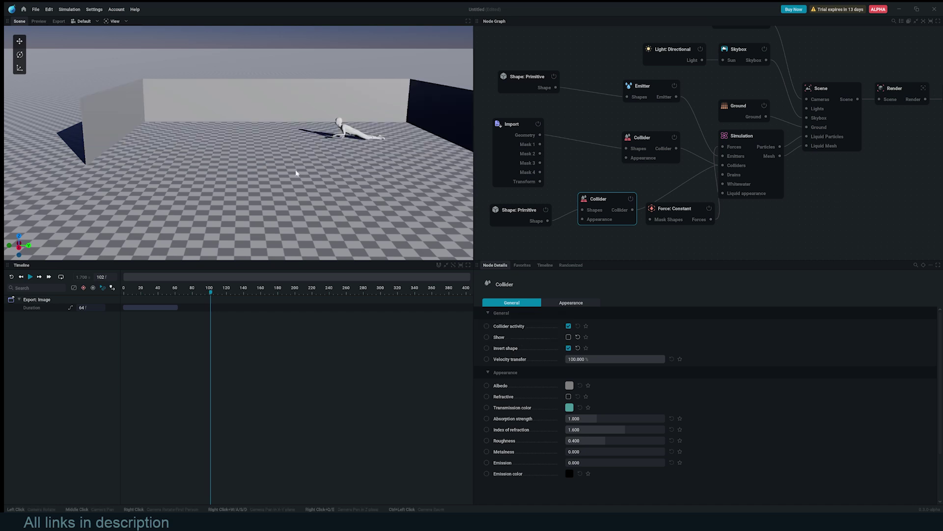
key("space")
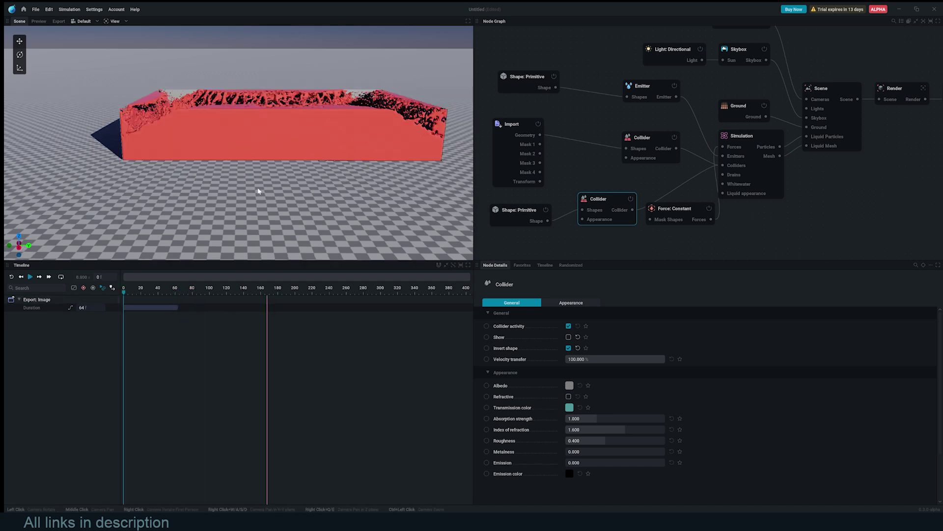
Step: Stretch the emitter's box primitive along Y, flatten its height, and move it slightly upward
key("r")
middle_click_drag(522, 104, 531, 127)
left_click(536, 105)
left_click_drag(319, 119, 362, 119)
left_click_drag(275, 74, 275, 95)
left_click_drag(288, 191, 286, 155)
key("w")
left_click_drag(284, 76, 284, 63)
Step: Play the simulation and examine the liquid inside the container from above and up close
key("space")
left_click_drag(286, 155, 344, 186)
left_click(353, 188)
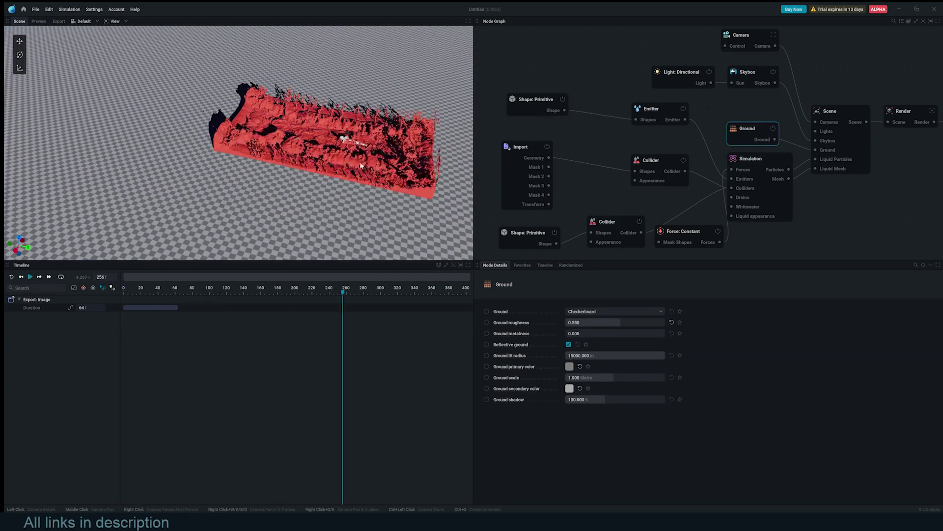
scroll(356, 167, "up", 3)
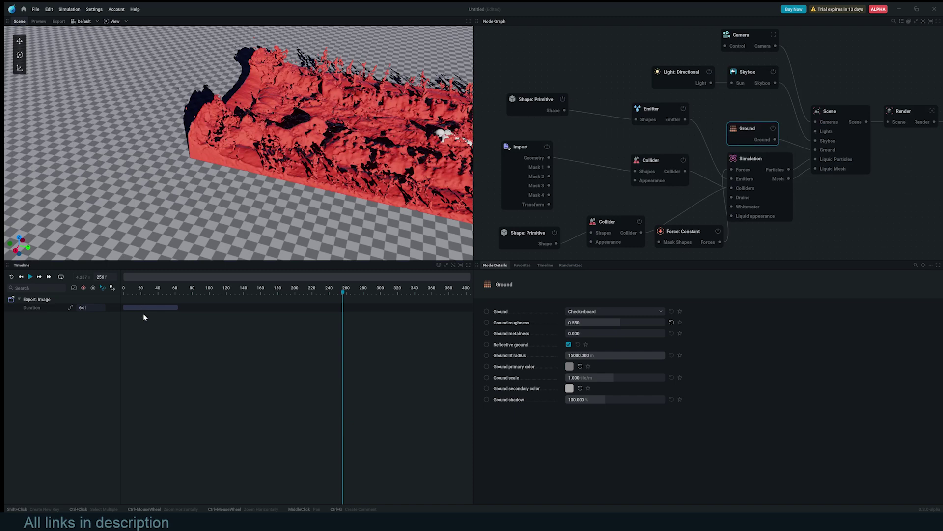
Step: Turn on timeline looping and extend the loop range's end to about frame 150
left_click(61, 276)
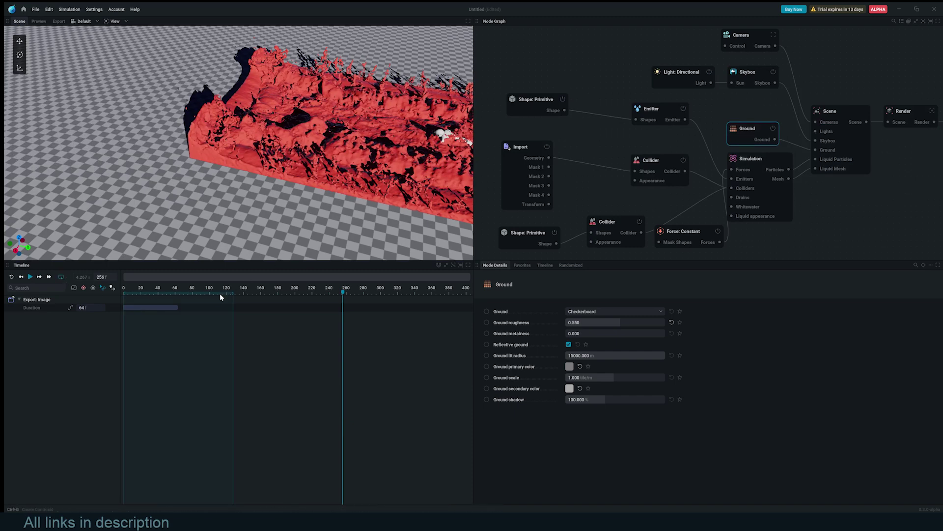
left_click_drag(232, 294, 252, 294)
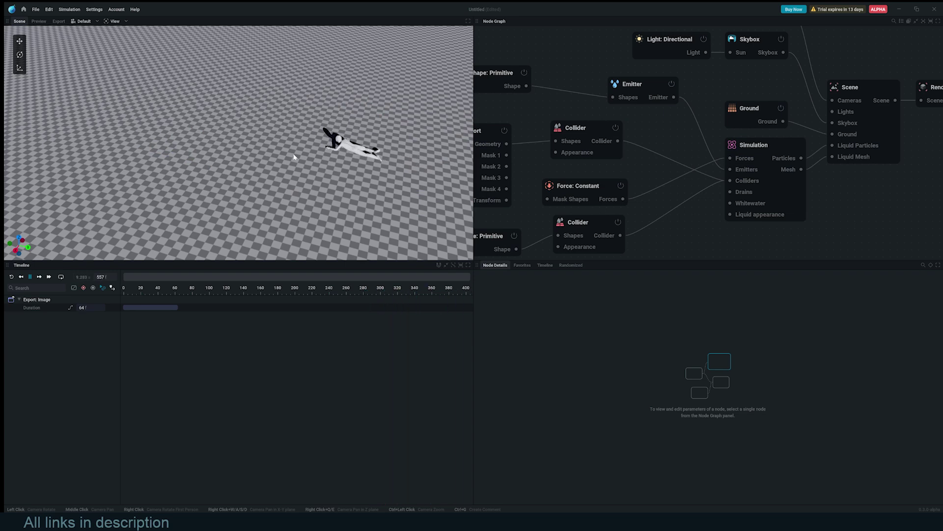
Step: Replay the simulation and raise the minimum of the Emitter's particle lifetime range
key("space")
key("space")
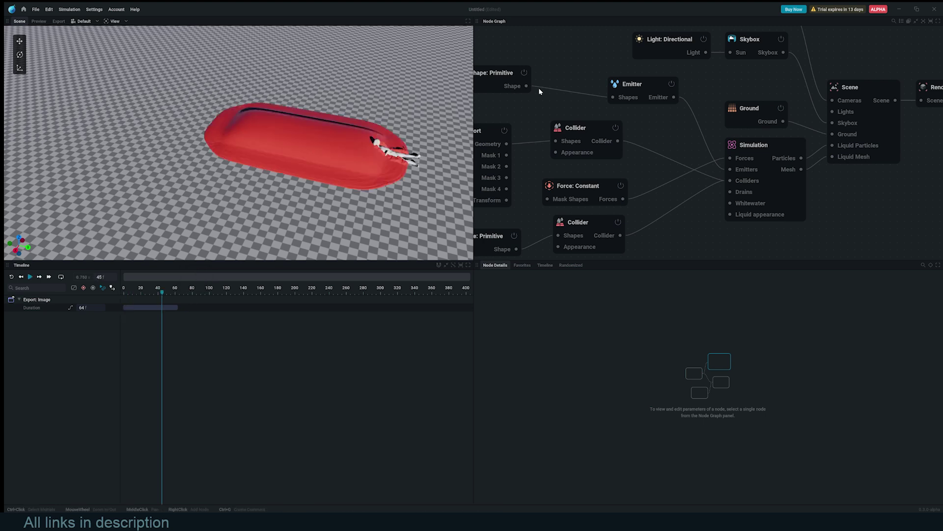
left_click(630, 93)
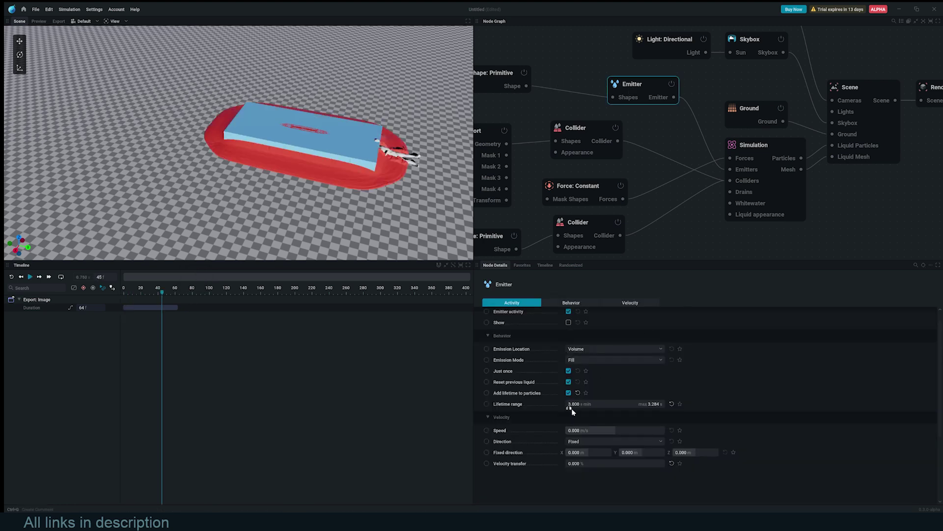
left_click_drag(570, 408, 580, 408)
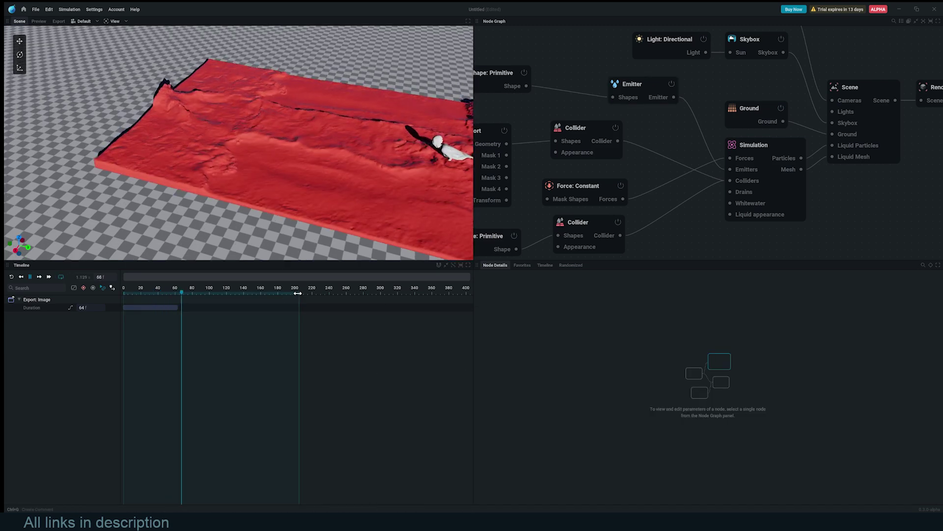
Step: Extend the loop range's end to about frame 240 and watch the looping simulation from a different angle
left_click_drag(299, 294, 331, 295)
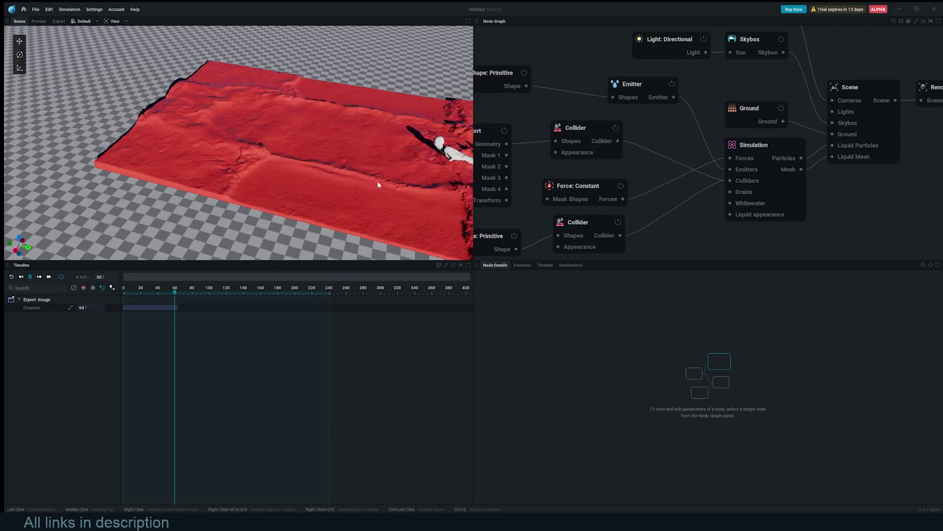
scroll(377, 181, "down", 1)
left_click_drag(367, 189, 325, 189)
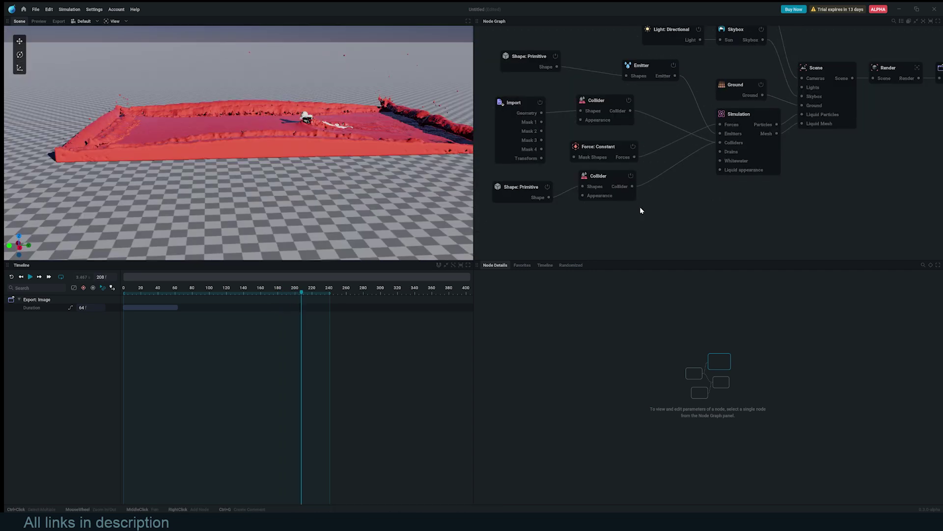
Step: Add a Force: Line node below the Collider nodes in the graph
right_click(640, 207)
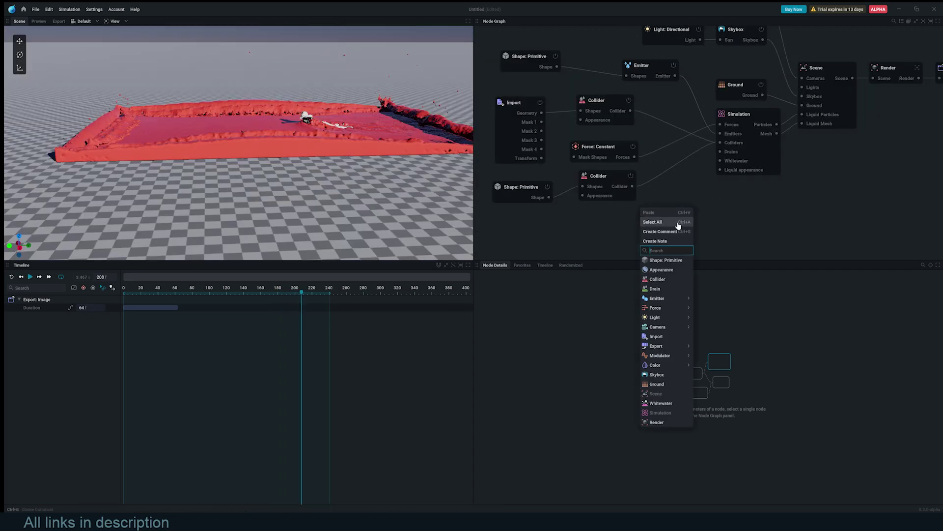
mouse_move(656, 309)
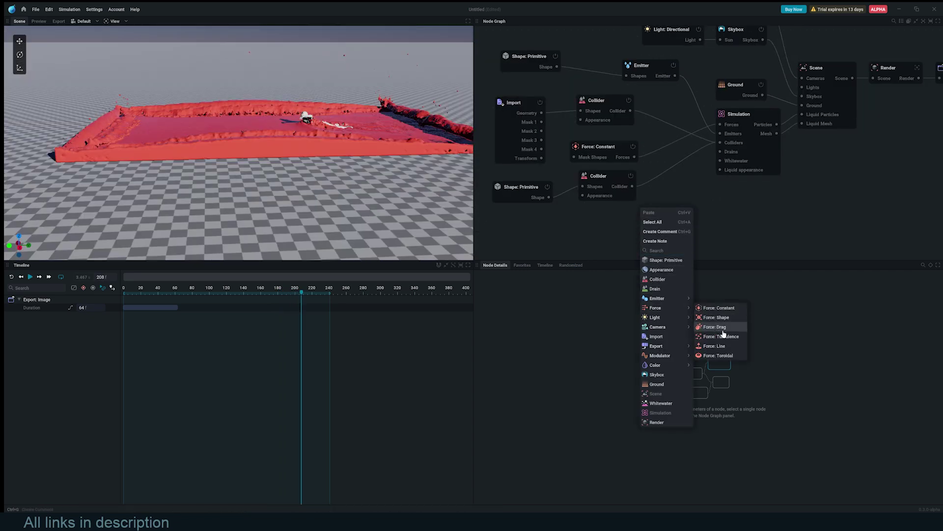
left_click(715, 348)
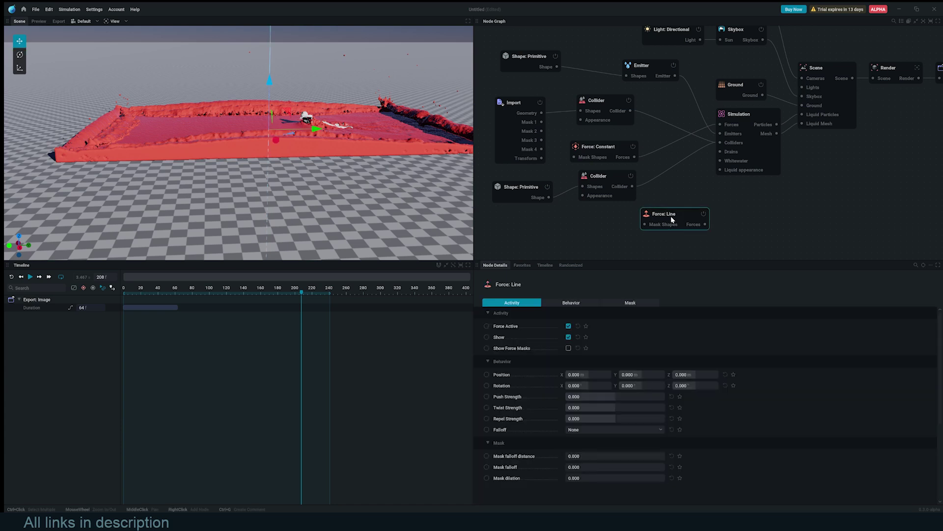
Step: Place the Force: Line node below the lower Collider and connect its Forces output to the Simulation's Forces input
left_click_drag(688, 222, 678, 203)
left_click_drag(725, 129, 724, 127)
Step: Disable the Force: Constant node and play the simulation to watch the liquid without gravity
left_click(595, 153)
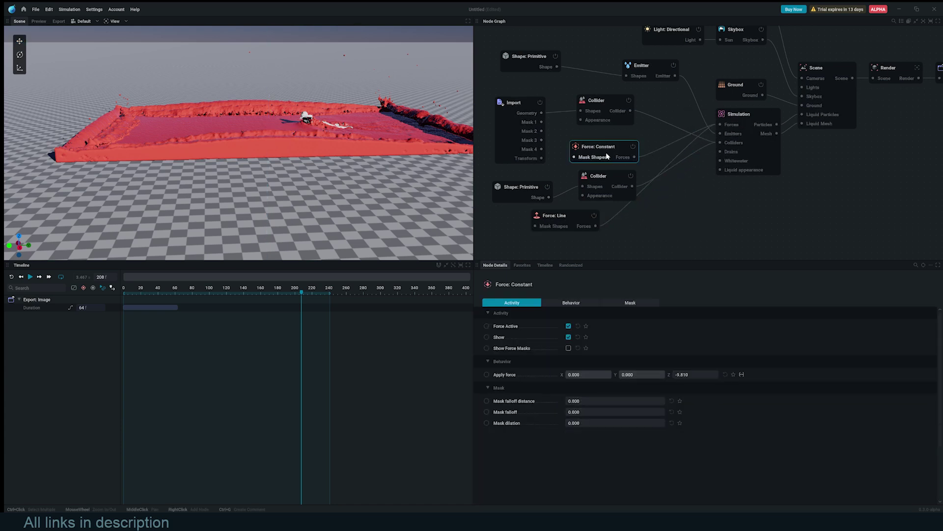
left_click(632, 148)
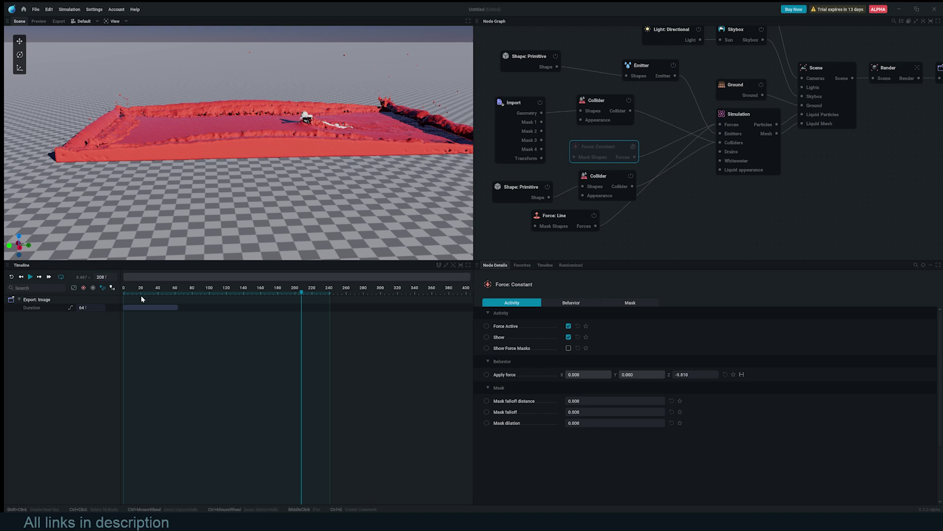
key("space")
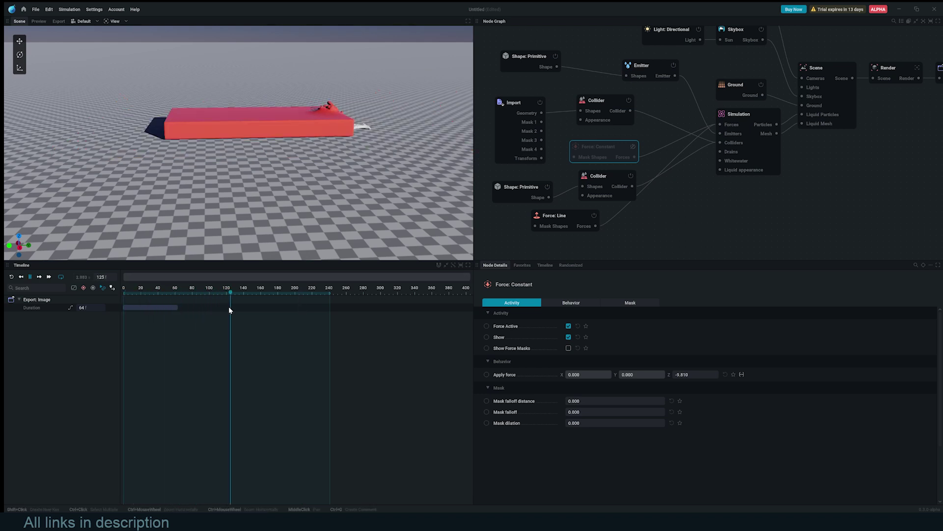
middle_click_drag(328, 106, 364, 159)
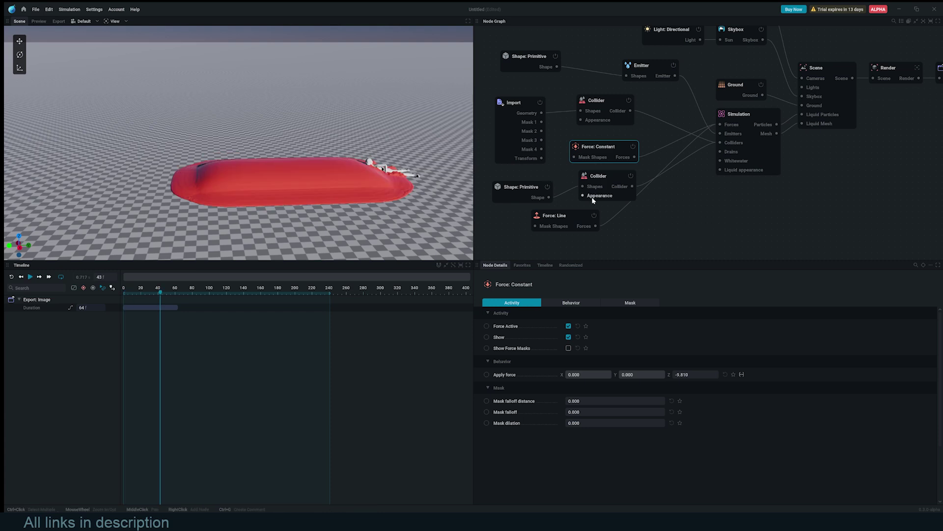
Step: Rotate the line force about -90° around X, set its Push Strength to 100 and play the simulation from frame 0
left_click(571, 222)
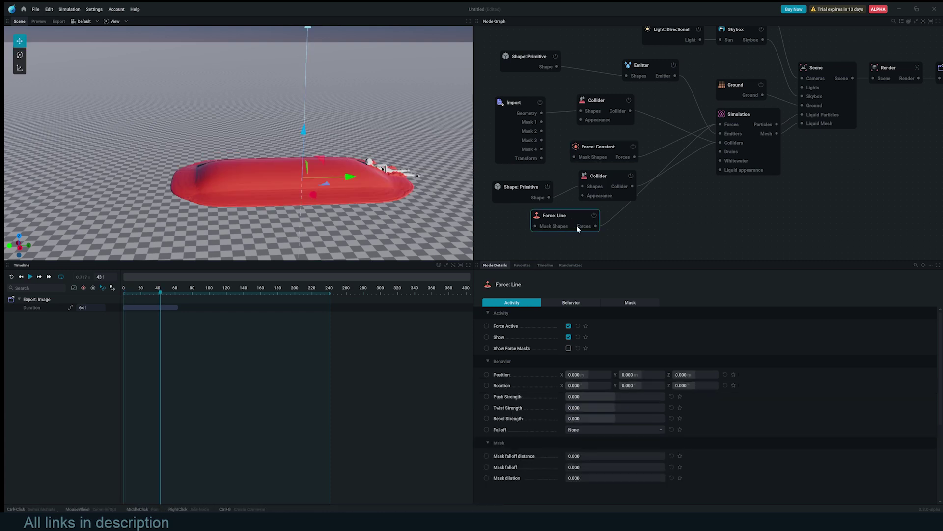
key("r")
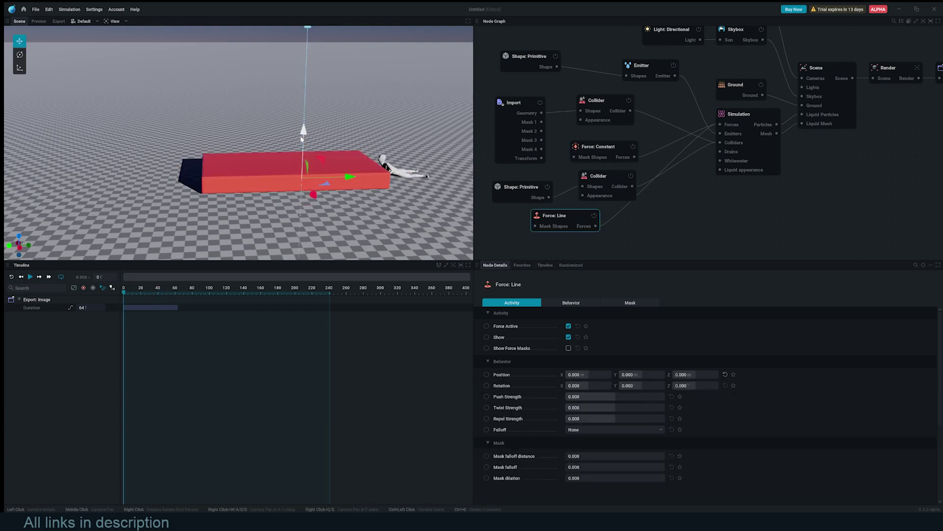
left_click(19, 55)
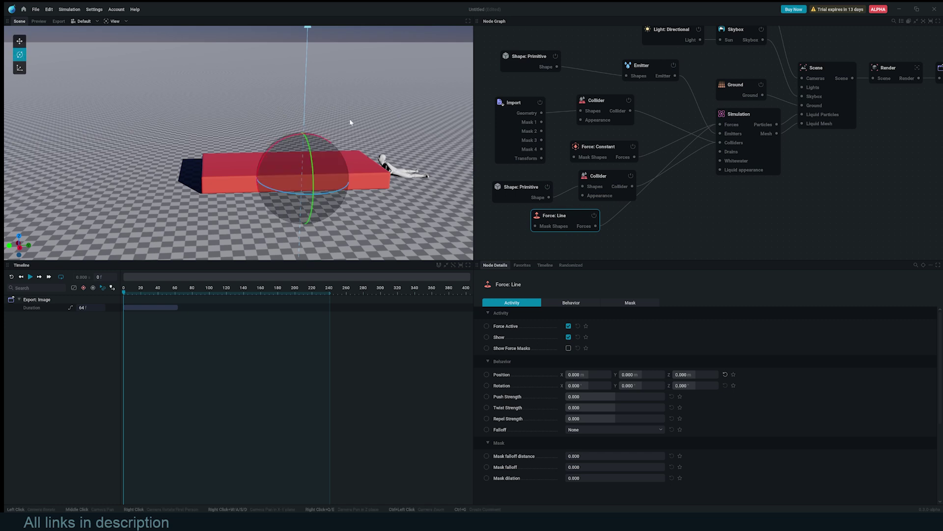
left_click_drag(301, 134, 401, 125)
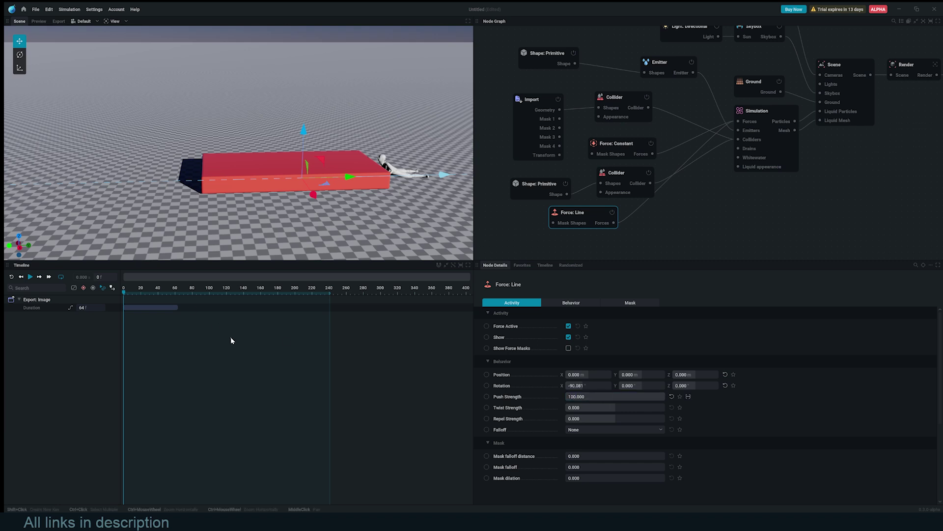
key("space")
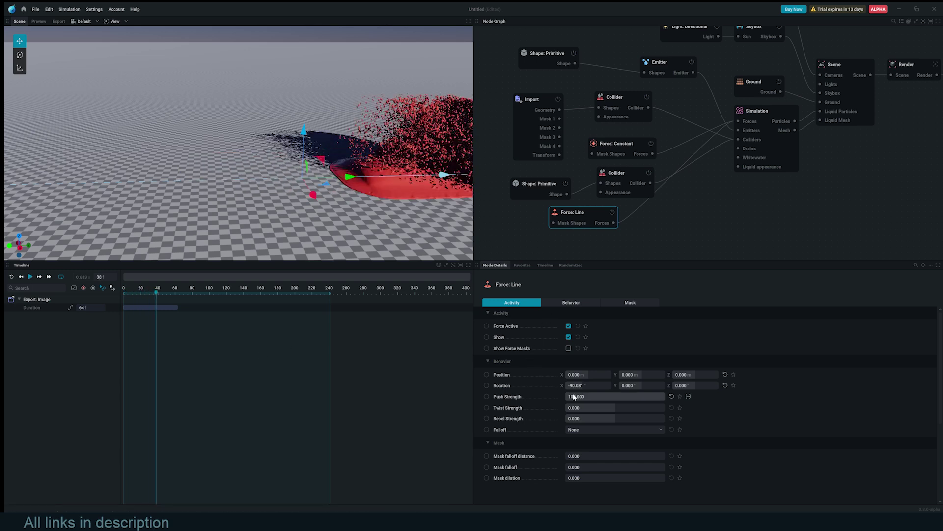
Step: Reduce the line force's Push Strength to 10 and then to 1, playing the simulation with each value
type("0")
key("Return")
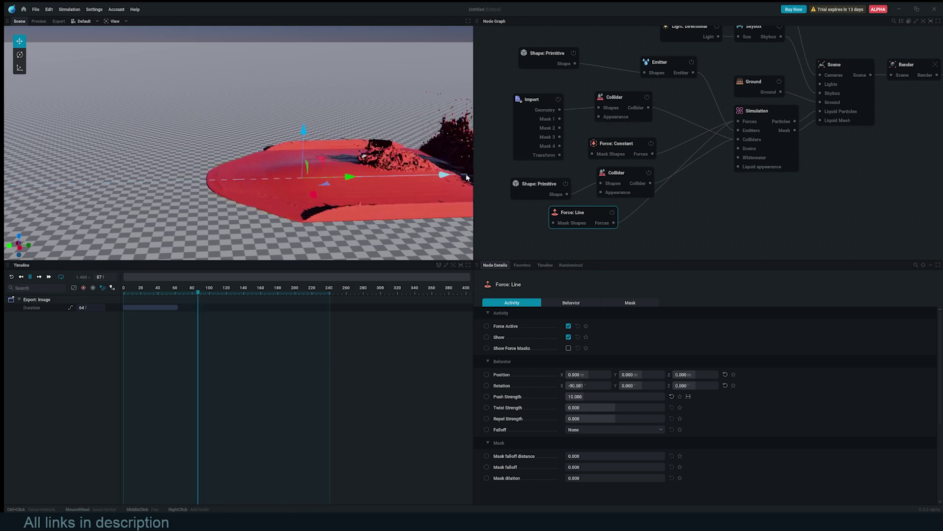
key("space")
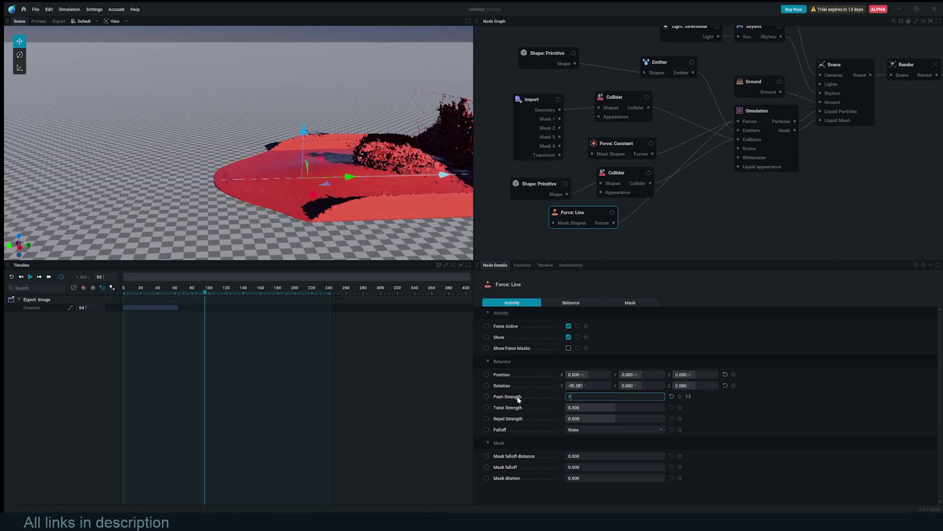
key("space")
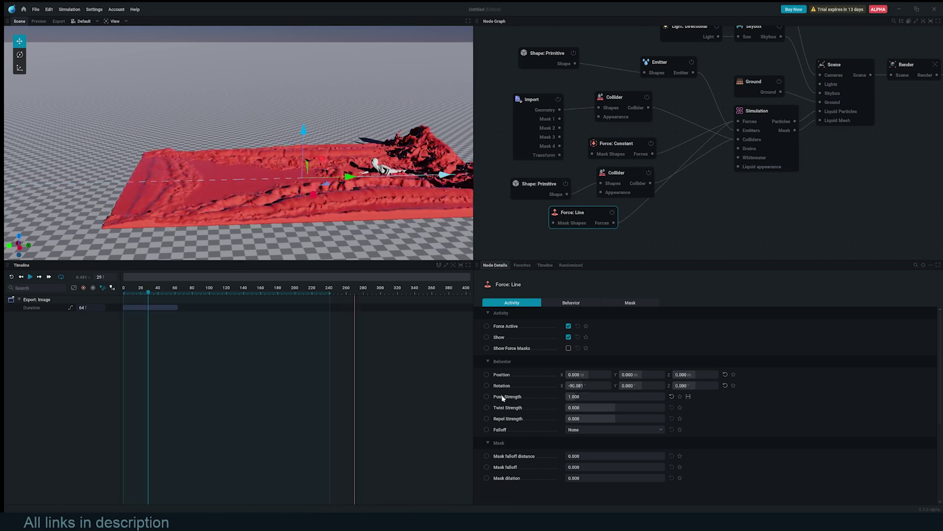
Step: Reverse the line force with a Push Strength of -1 and replay the simulation from frame 0, inspecting the liquid up close
left_click(596, 395)
type("-1")
key("Return")
left_click(124, 290)
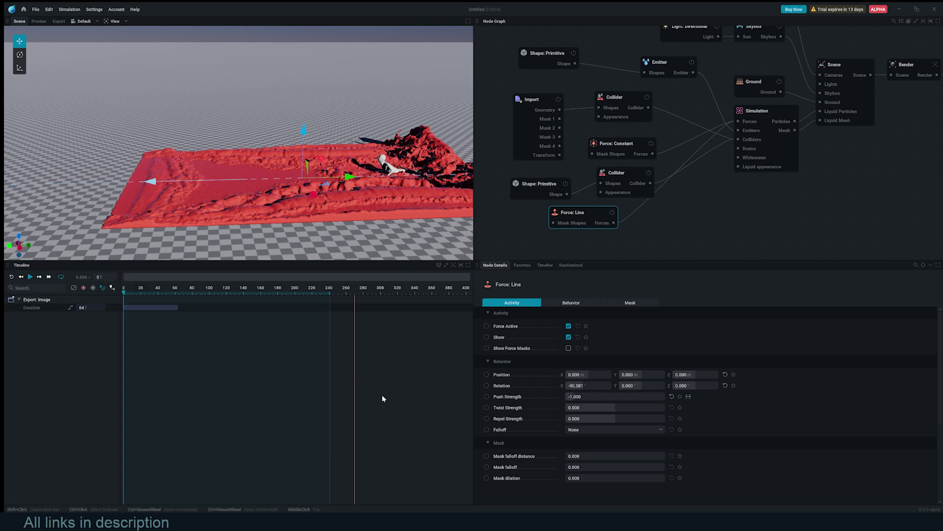
key("space")
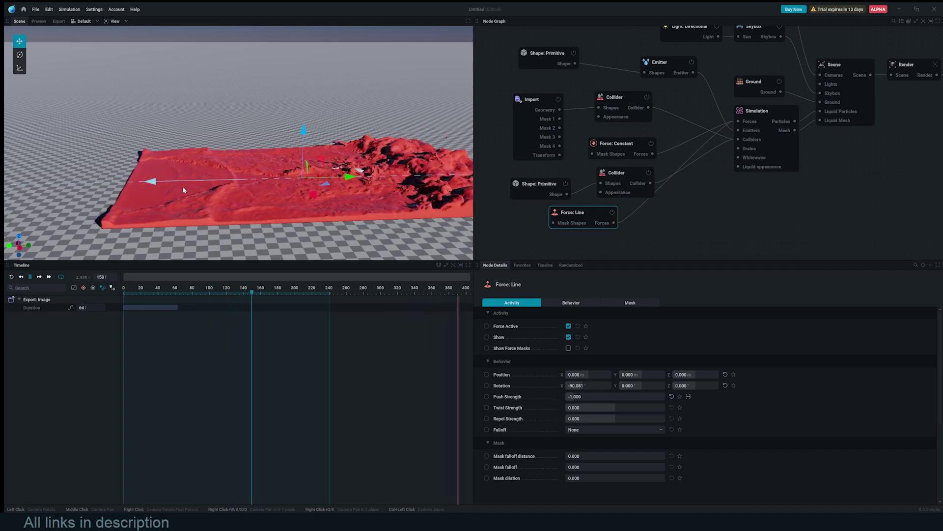
scroll(369, 202, "up", 3)
middle_click_drag(358, 202, 187, 165)
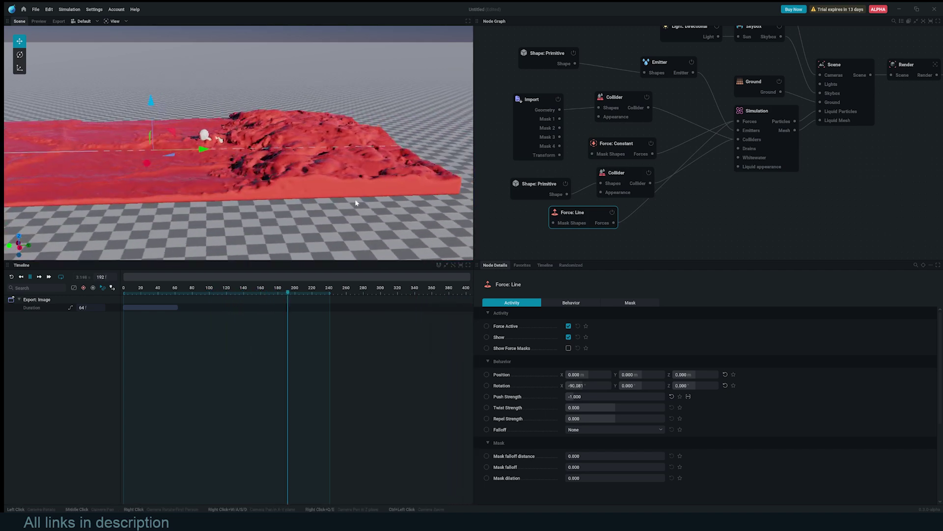
left_click_drag(356, 202, 259, 185)
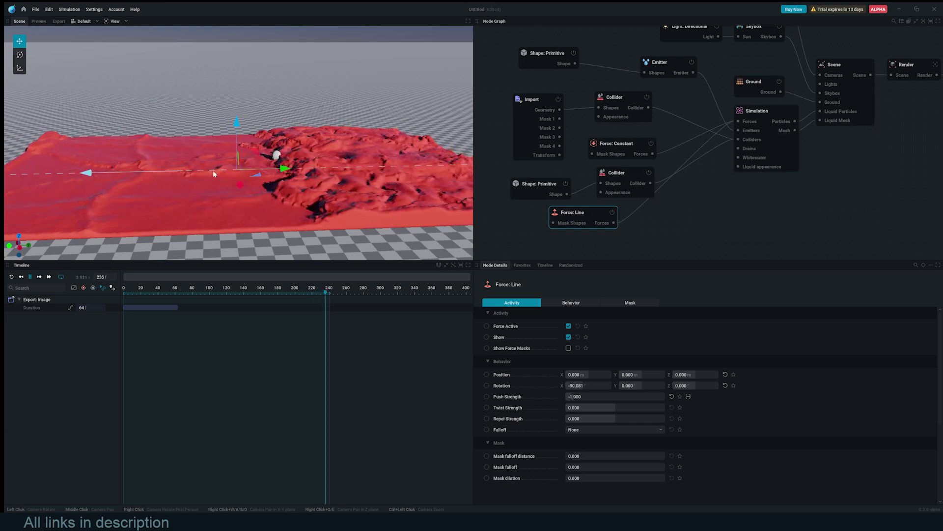
key("space")
Step: Add a Mod: Oscillator node beside the Force: Line node in the graph
middle_click_drag(661, 197, 708, 193)
scroll(708, 193, "up", 3)
middle_click_drag(616, 203, 723, 189)
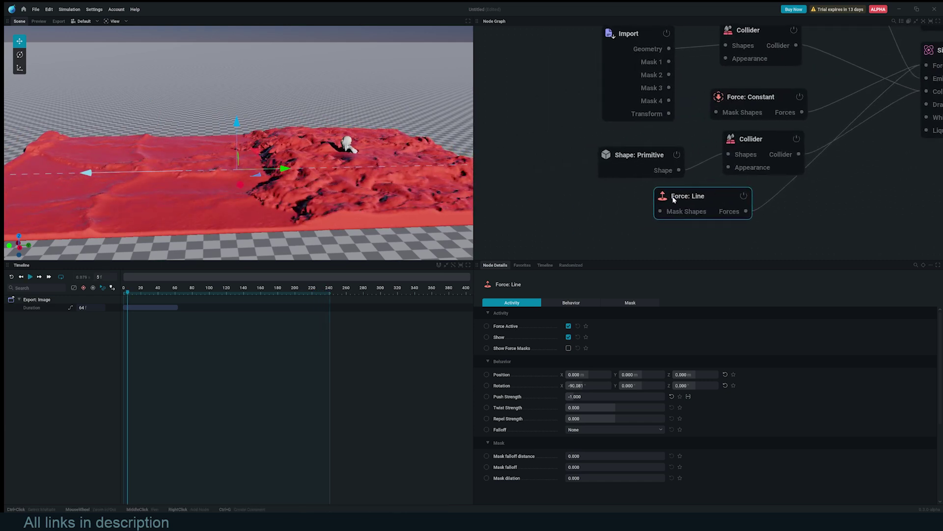
right_click(537, 208)
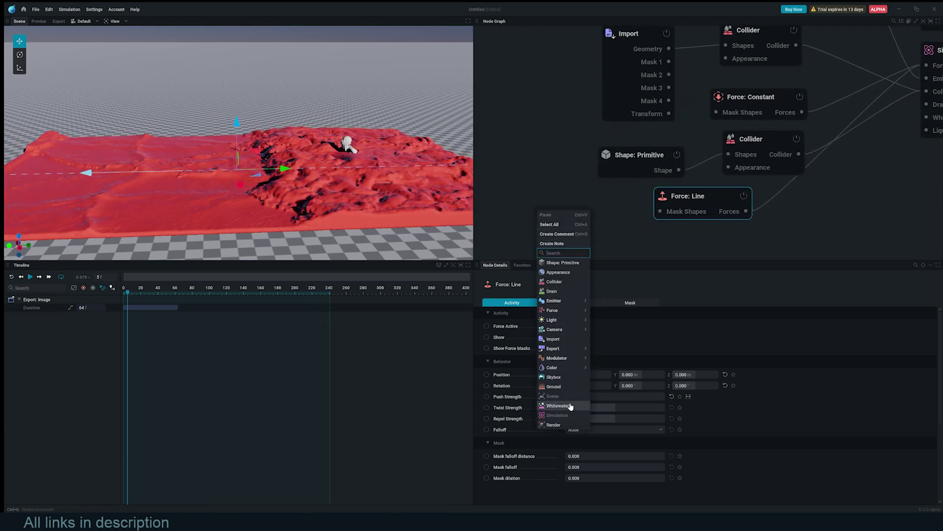
mouse_move(558, 358)
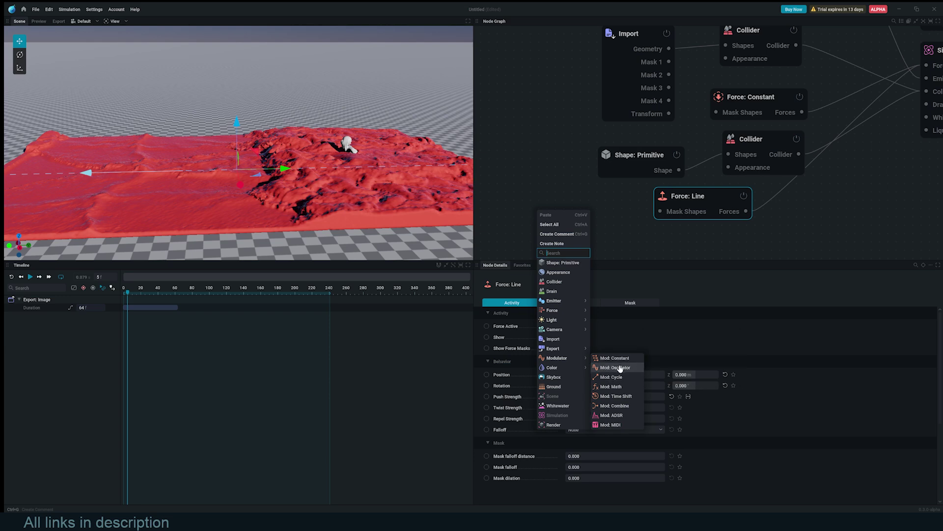
left_click(617, 368)
left_click_drag(575, 224, 669, 212)
Step: Expose Push Strength as an input on the Force: Line node and connect the oscillator's Signal to it
left_click(696, 198)
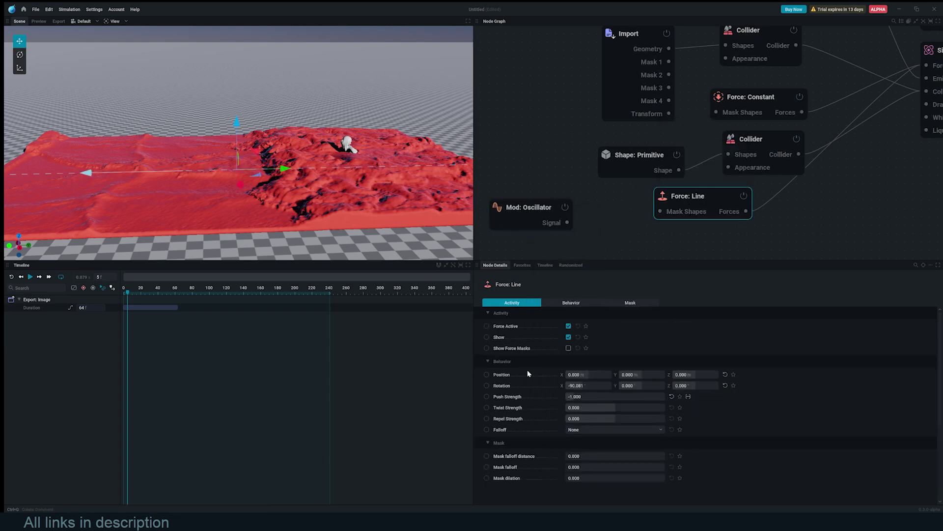
left_click(487, 397)
left_click(486, 398)
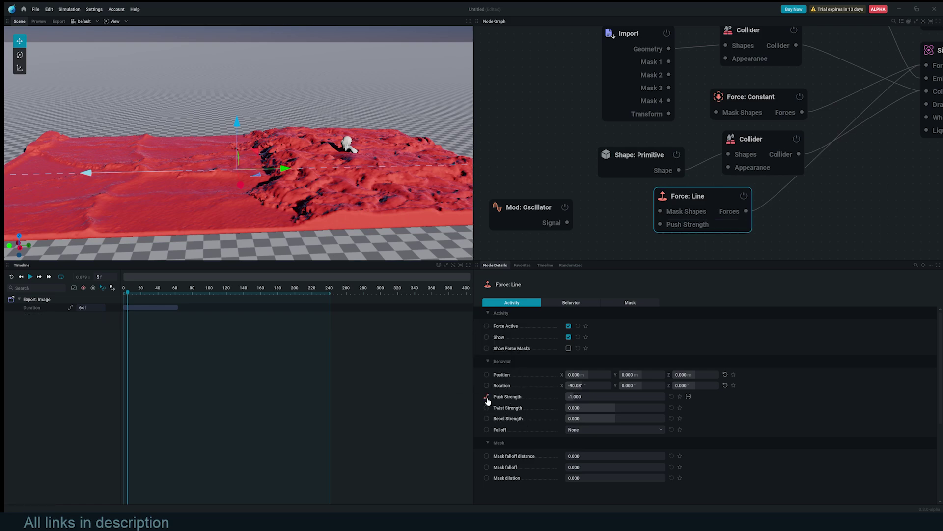
left_click_drag(567, 223, 570, 223)
left_click_drag(668, 227, 668, 227)
Step: Set the oscillator's Push Strength range to -1 to 1 and play the simulation while watching the line force's arrow
left_click(565, 219)
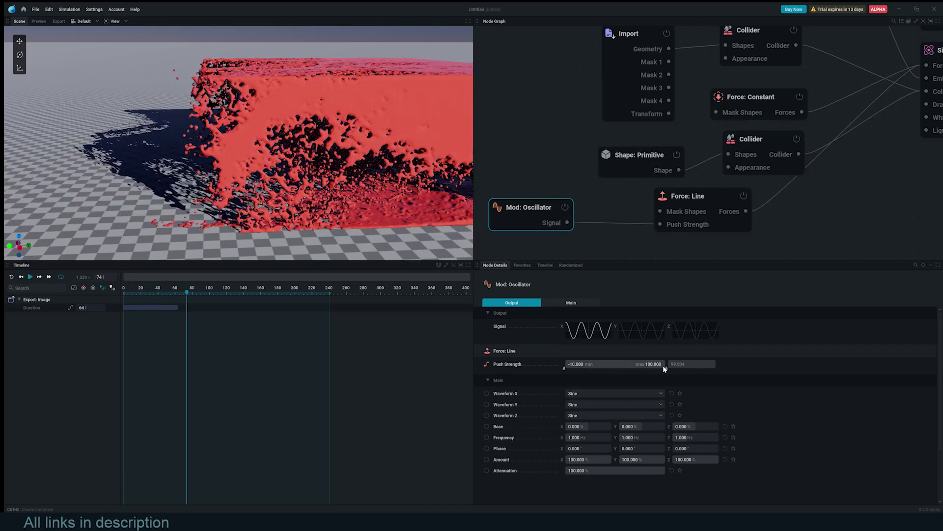
double_click(580, 368)
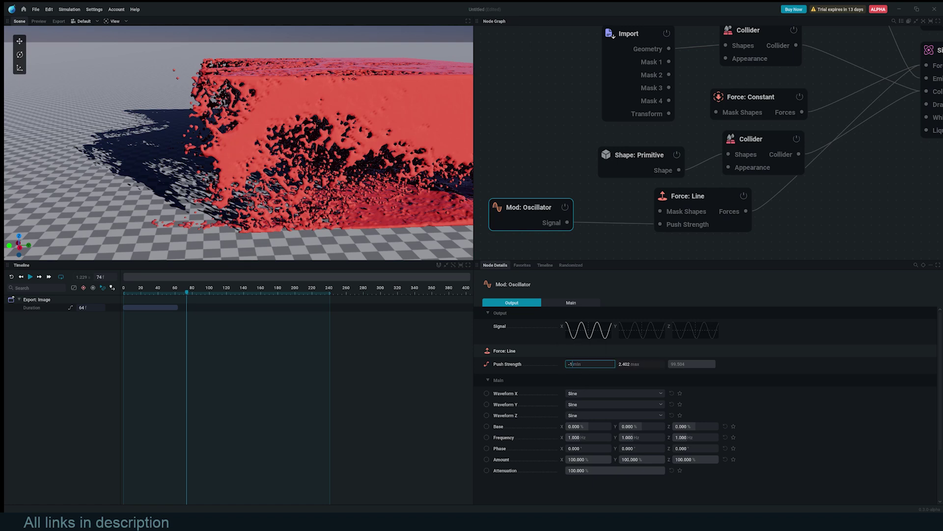
type("1")
key("Return")
key("space")
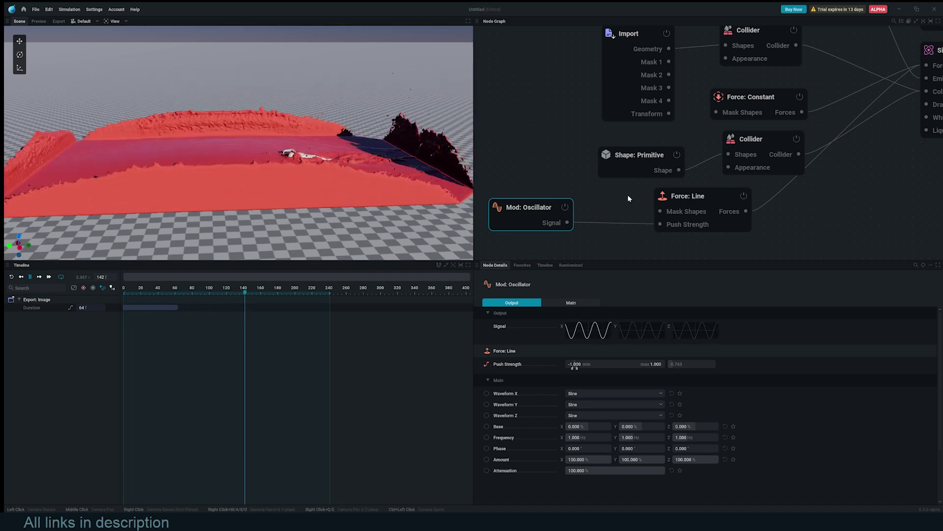
left_click(734, 196)
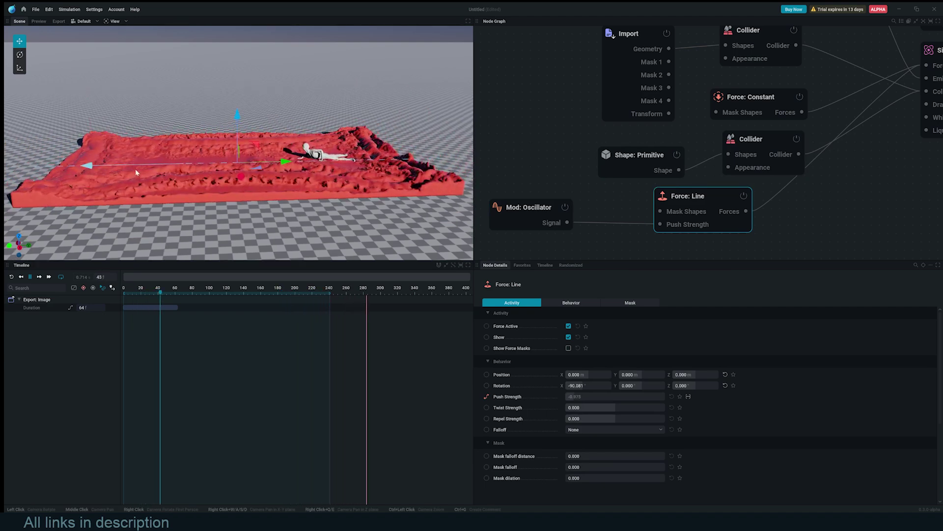
Step: Set the oscillator's Push Strength range to -5 to 5 and lower its X frequency to about 0.09 Hz while replaying the simulation
key("space")
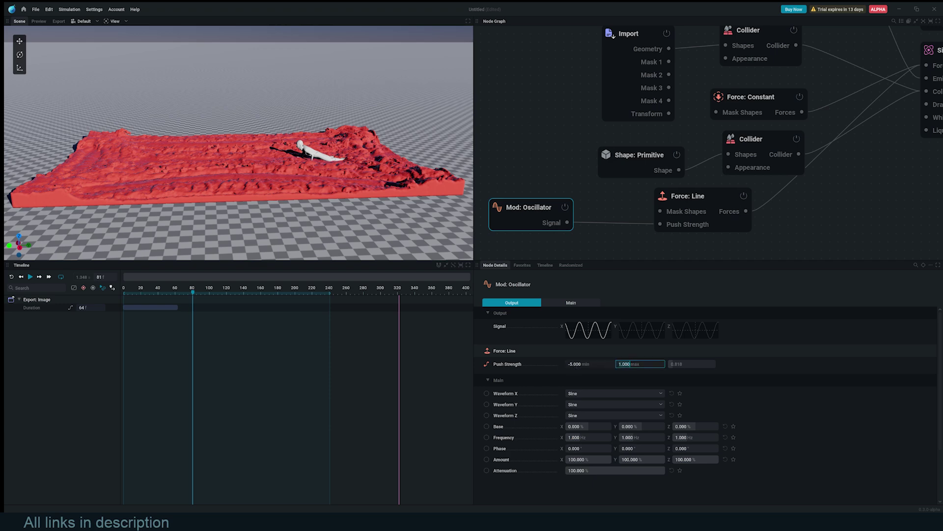
key("Return")
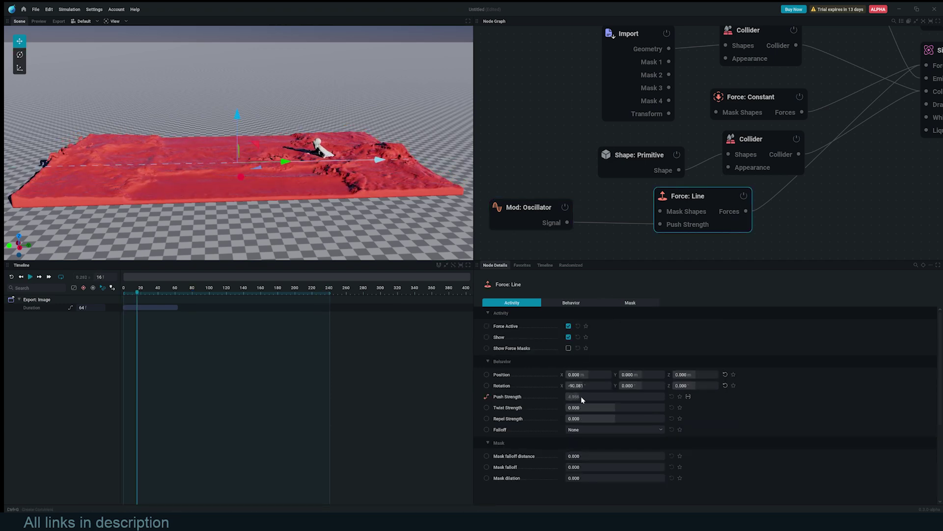
left_click(543, 211)
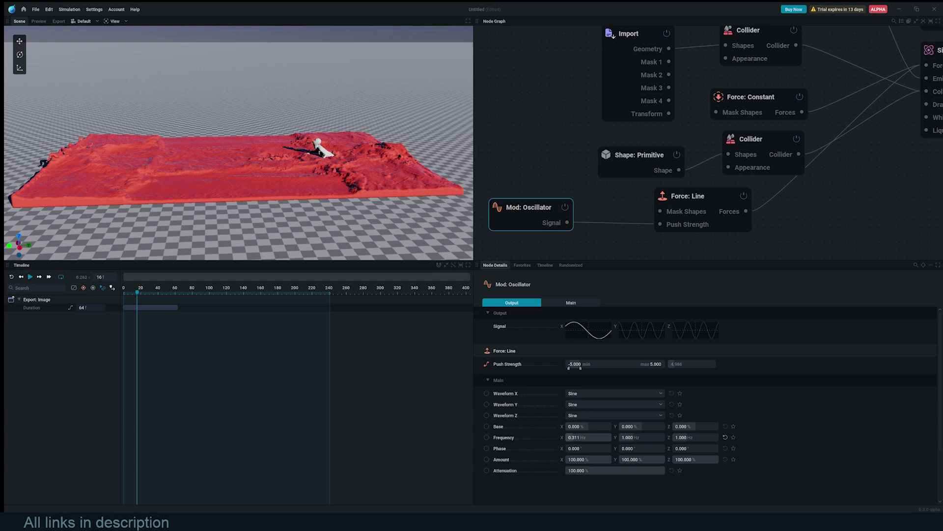
key("space")
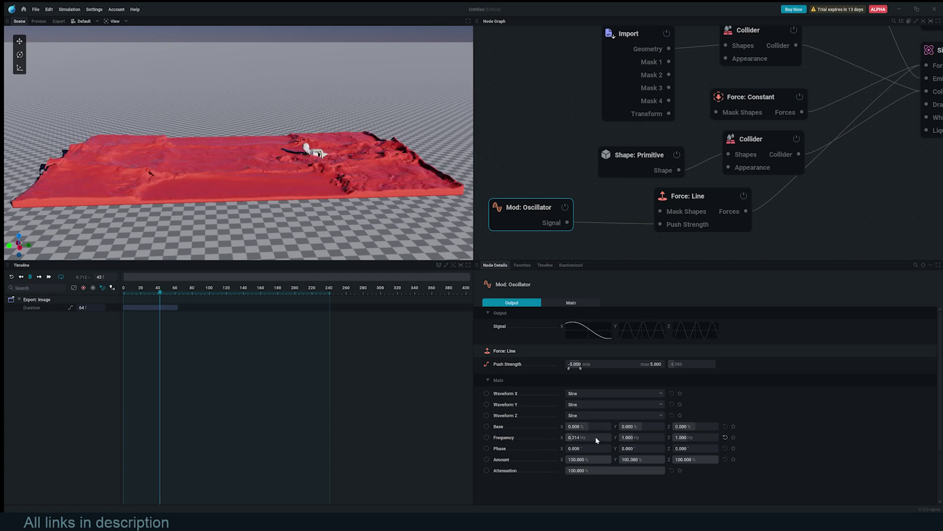
left_click(708, 205)
mouse_move(708, 205)
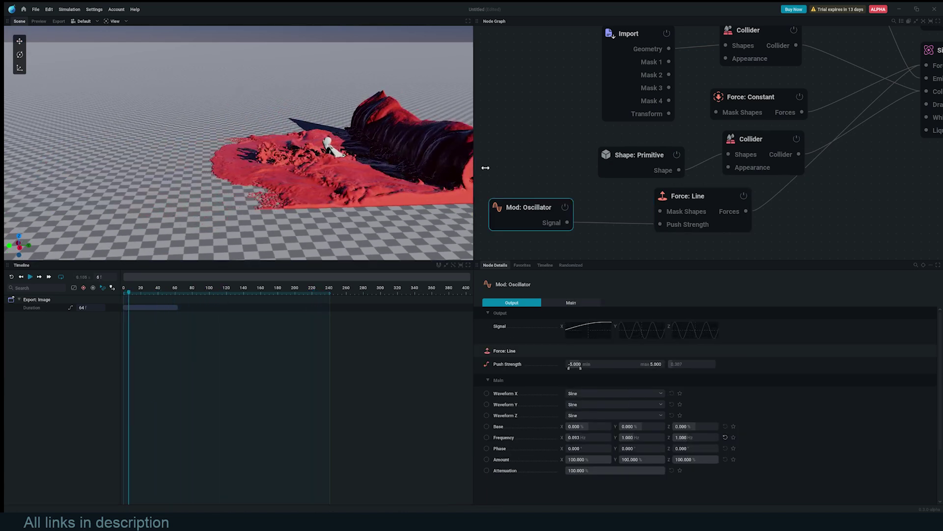
Step: Change the Simulation node's liquid albedo colour to turquoise green
middle_click_drag(699, 196, 530, 215)
left_click(802, 69)
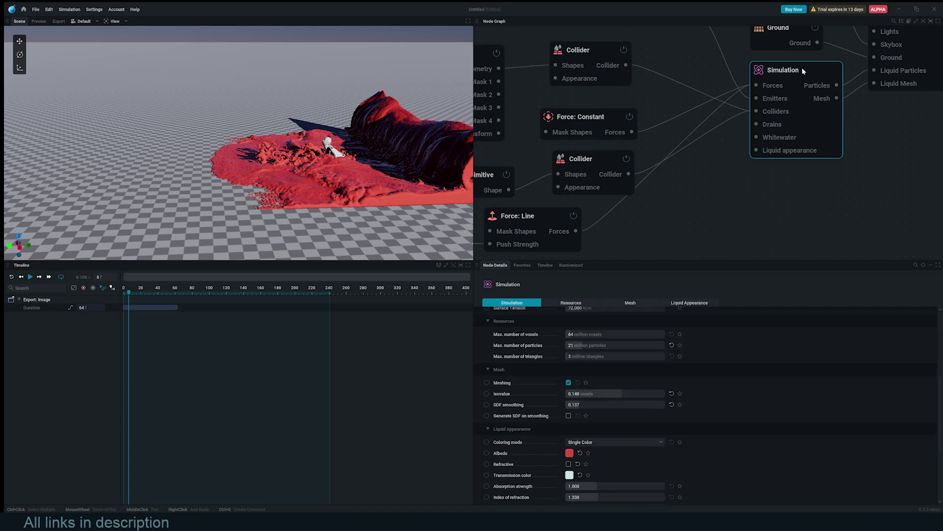
scroll(741, 180, "down", 2)
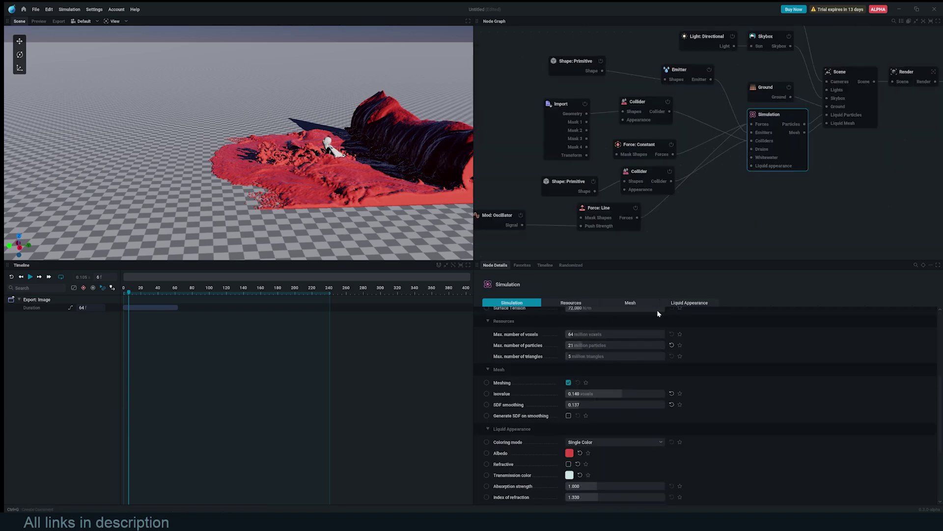
left_click(682, 304)
left_click(570, 337)
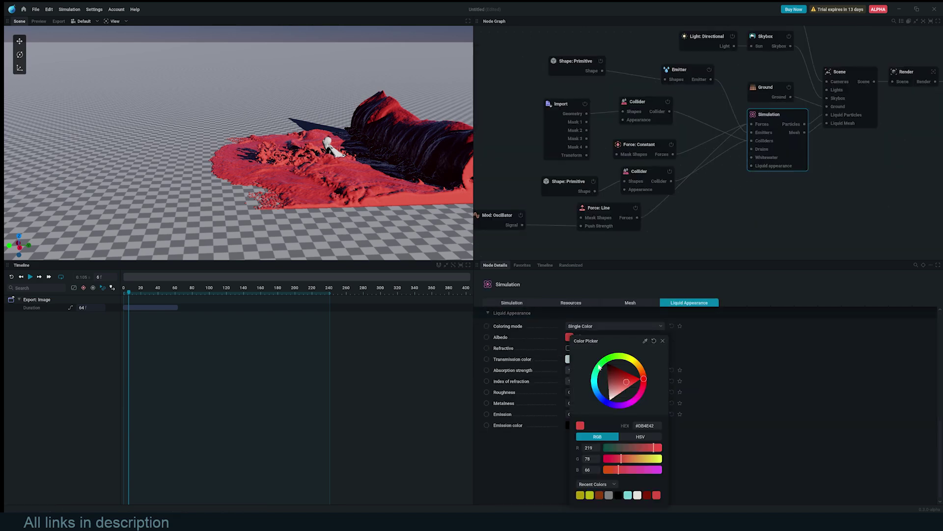
left_click(597, 379)
left_click(676, 358)
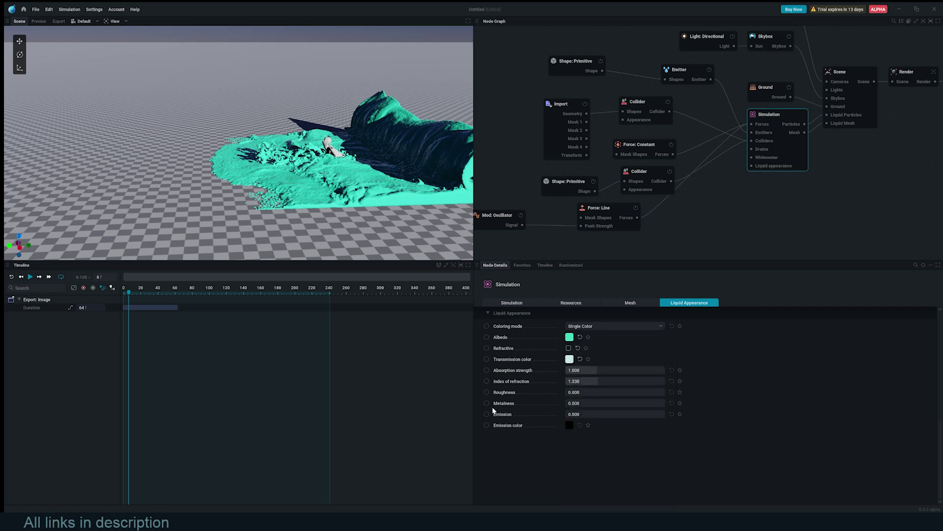
Step: Make the liquid refractive and play the simulation, viewing it from another angle
left_click(568, 349)
key("space")
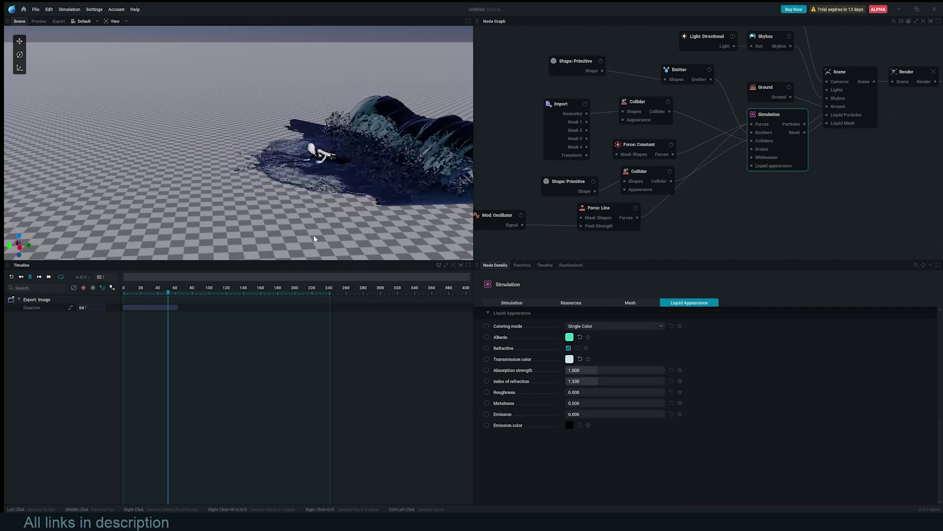
left_click_drag(315, 239, 339, 253)
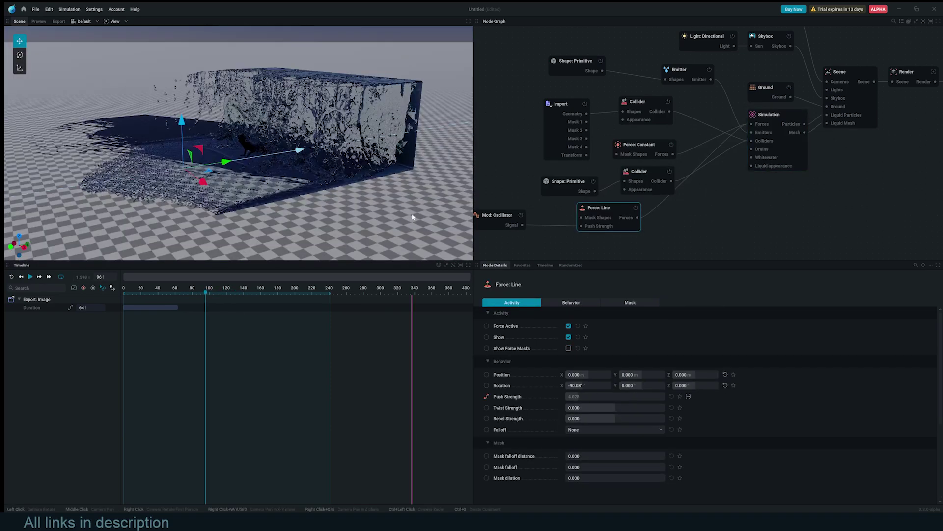